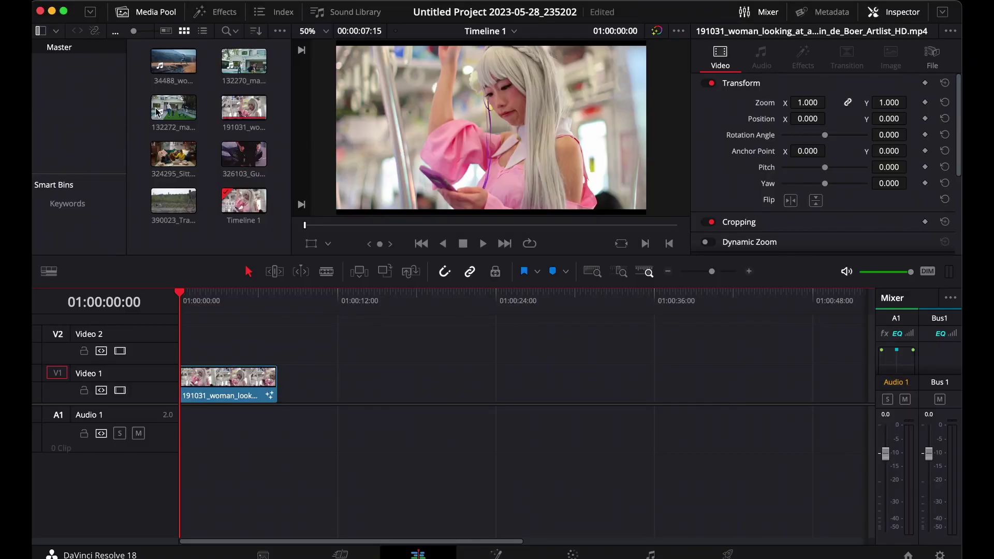
Look through the media pool clips and play the woman-with-phone clip on the timeline.
{"action": "left_click", "coordinate": [165, 57]}
{"action": "left_click", "coordinate": [164, 57]}
{"action": "left_click", "coordinate": [243, 61]}
{"action": "left_click", "coordinate": [244, 108]}
{"action": "left_click", "coordinate": [179, 159]}
{"action": "left_click", "coordinate": [242, 155]}
{"action": "left_click", "coordinate": [172, 207]}
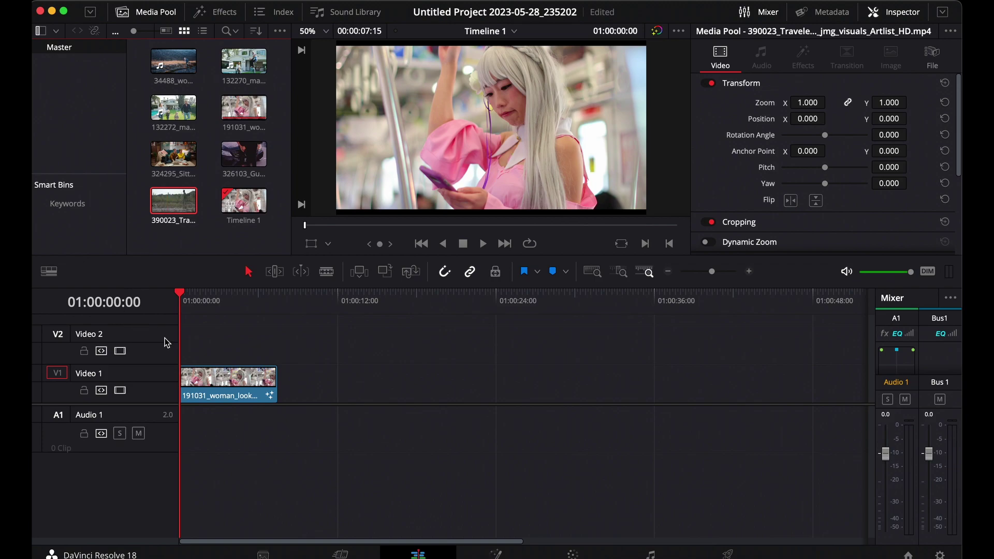
{"action": "key", "text": "space"}
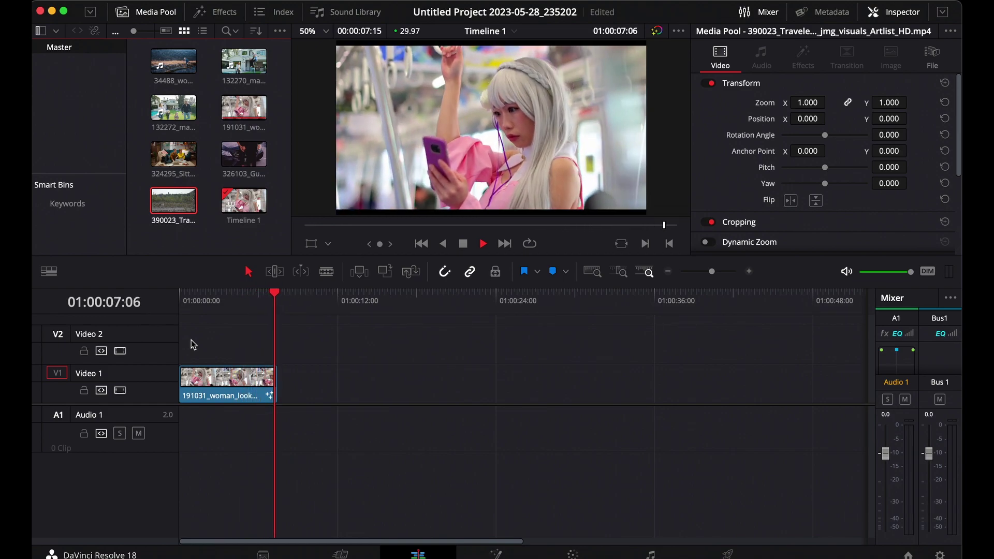
{"action": "key", "text": "Home"}
Open the woman-with-phone clip from the Video 1 track on the Fusion page.
{"action": "left_click", "coordinate": [211, 378]}
{"action": "left_click", "coordinate": [318, 385]}
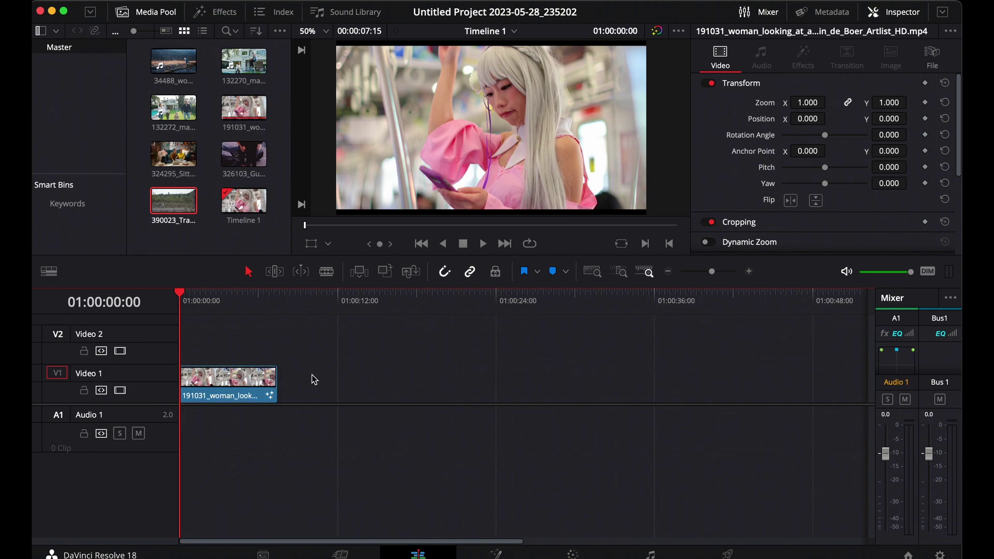
{"action": "left_click", "coordinate": [217, 388]}
{"action": "left_click", "coordinate": [496, 554]}
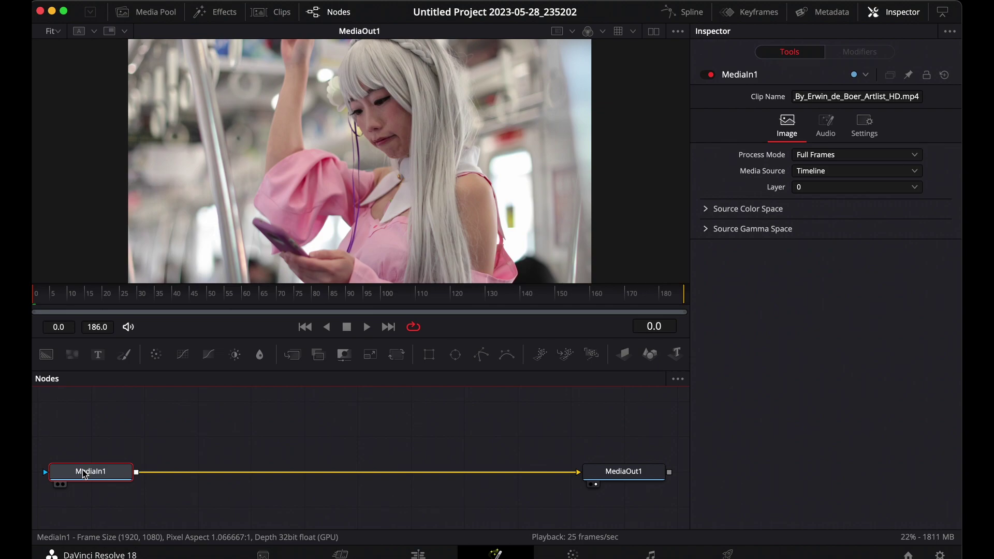
Find the Tracker tool and insert it as a node between MediaIn1 and MediaOut1.
{"action": "mouse_move", "coordinate": [86, 475]}
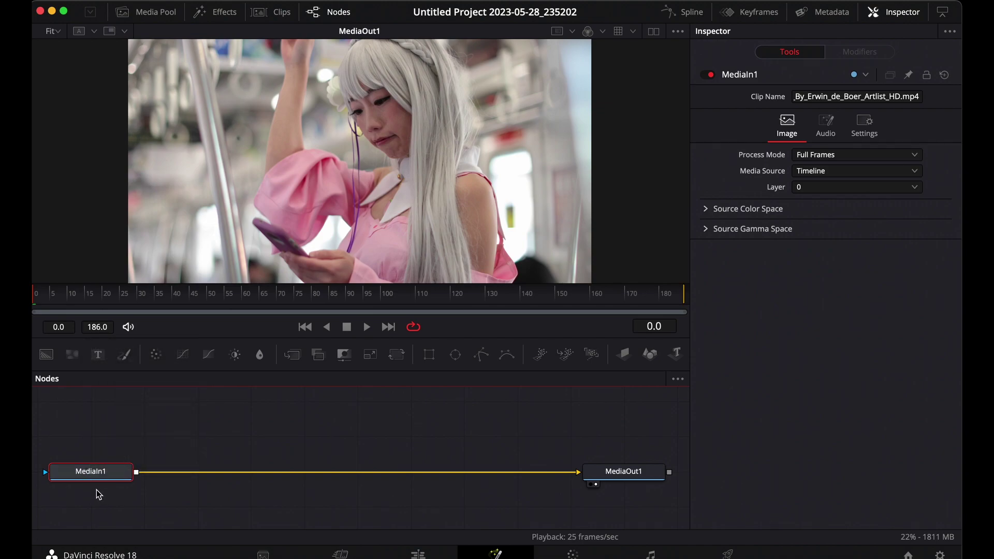
{"action": "key", "text": "shift+space"}
{"action": "type", "text": "TRAC"}
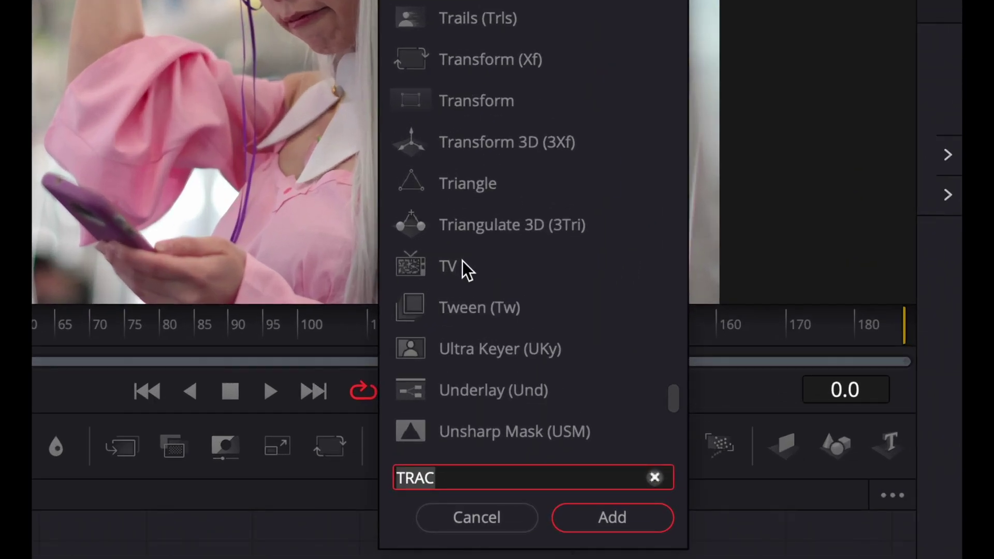
{"action": "left_click", "coordinate": [654, 477]}
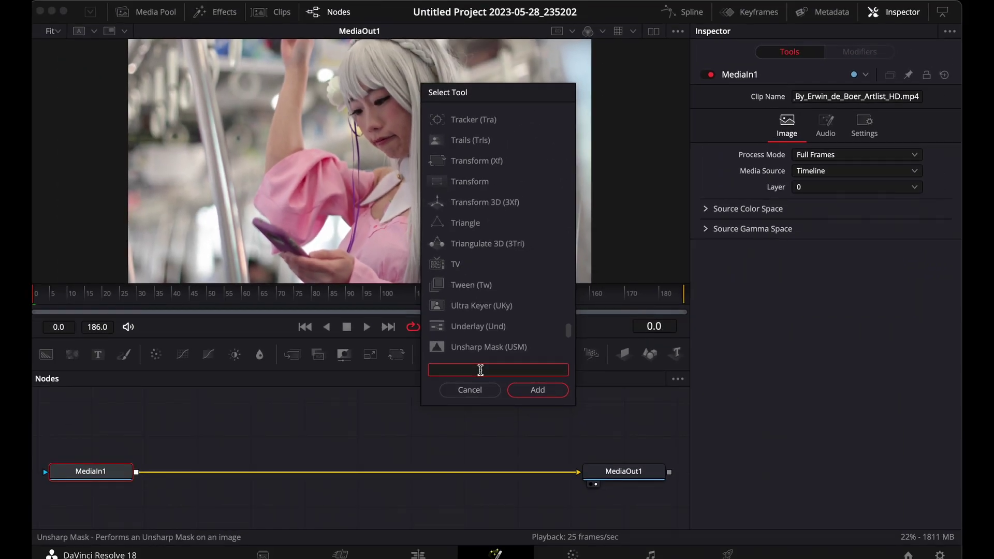
{"action": "type", "text": "TRAC"}
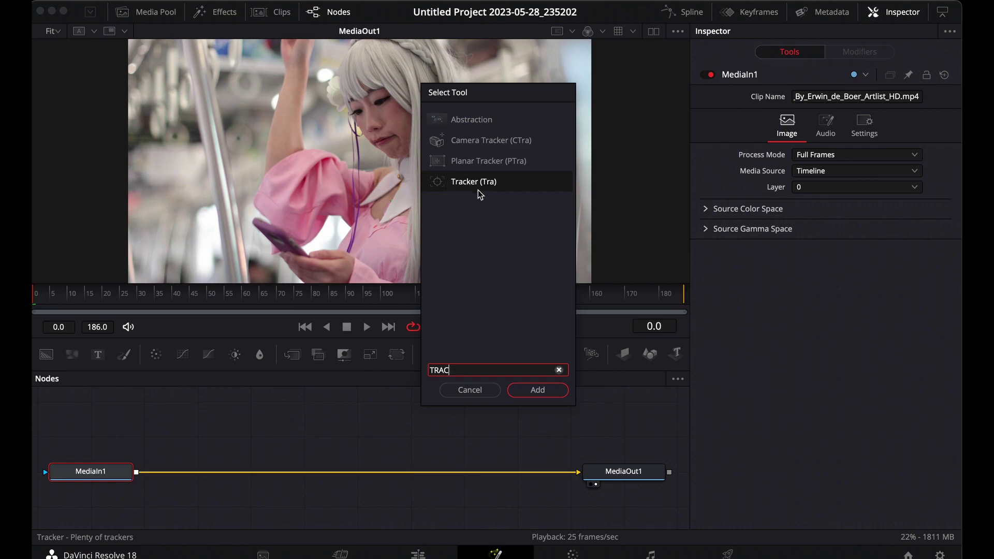
{"action": "left_click", "coordinate": [537, 391]}
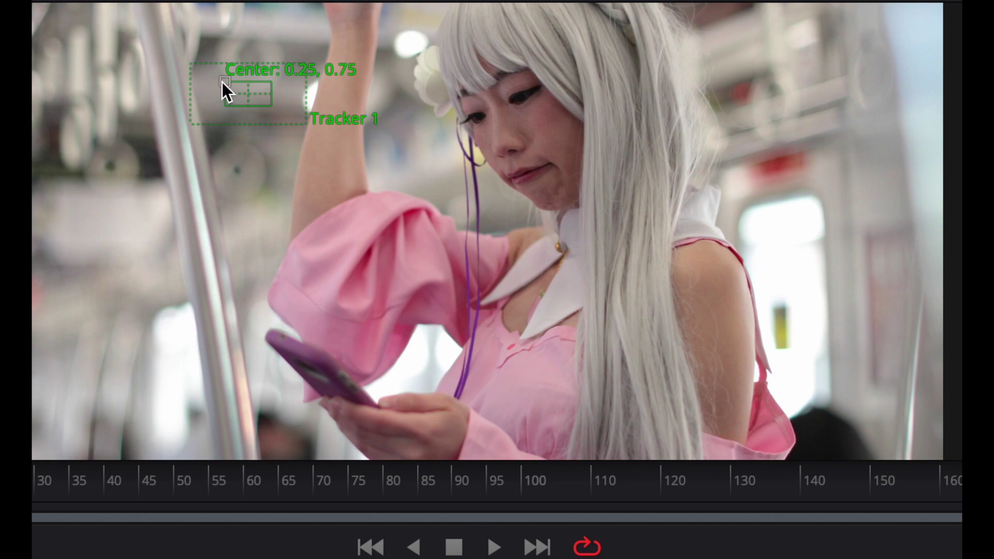
Place the tracker pattern over the phone in the woman's hand and set the tracker's operation to Match Move.
{"action": "left_click_drag", "start_coordinate": [223, 81], "coordinate": [290, 360]}
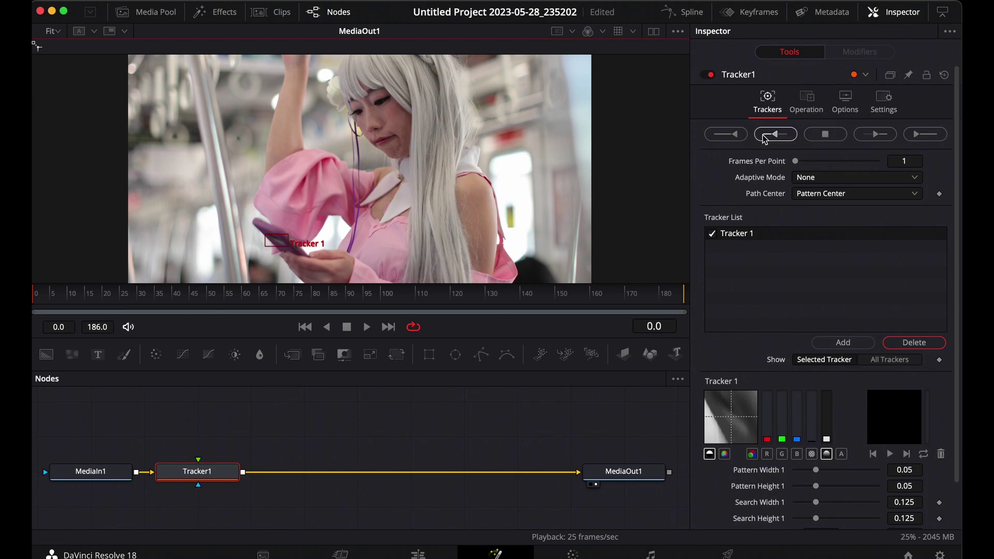
{"action": "left_click", "coordinate": [810, 101]}
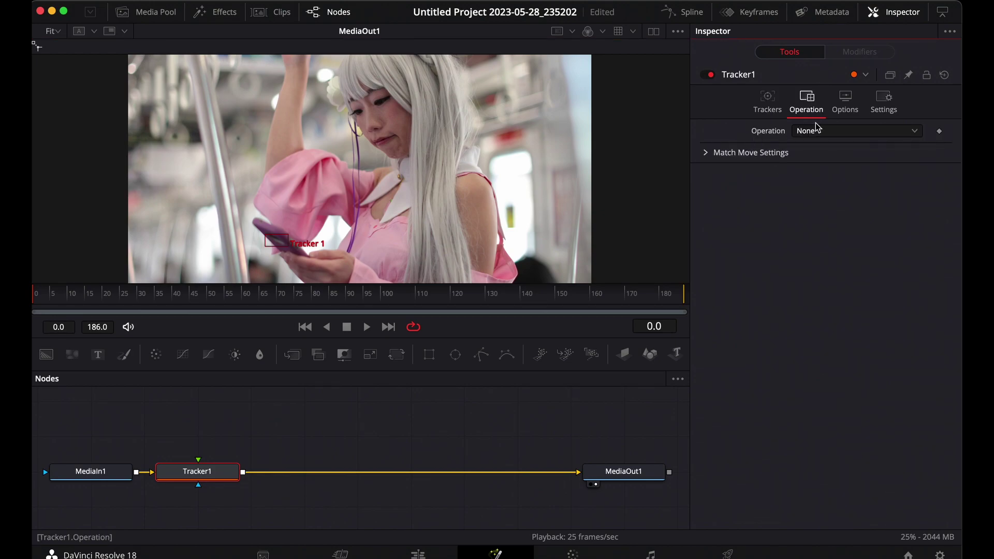
{"action": "left_click", "coordinate": [825, 132]}
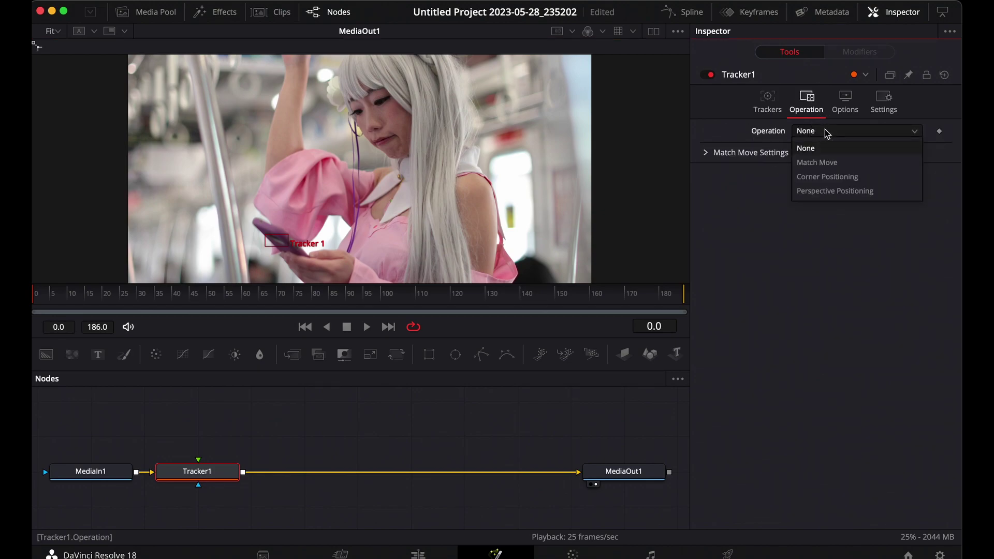
{"action": "left_click", "coordinate": [822, 167]}
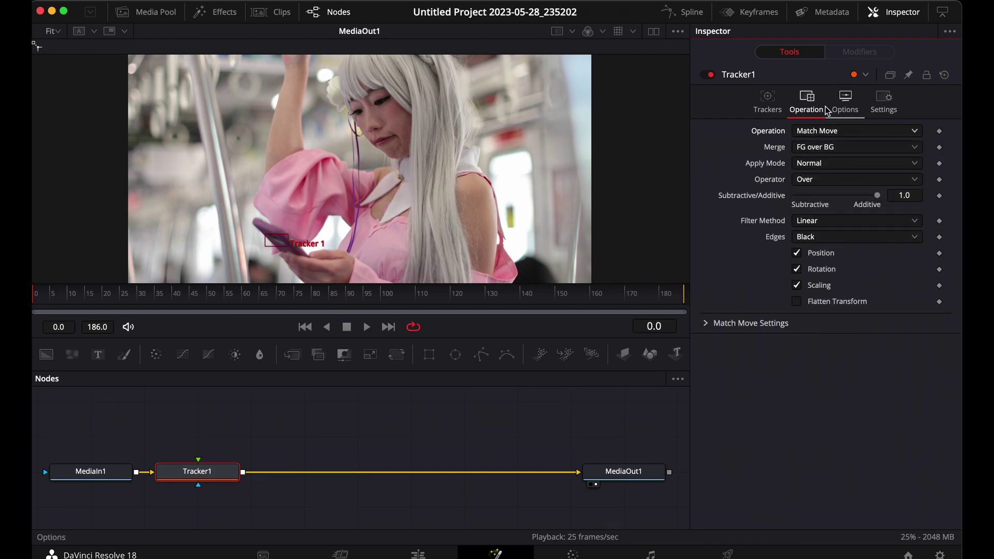
Set the tracker's adaptive mode to Every Frame and track the phone forward through the whole clip.
{"action": "left_click", "coordinate": [770, 103]}
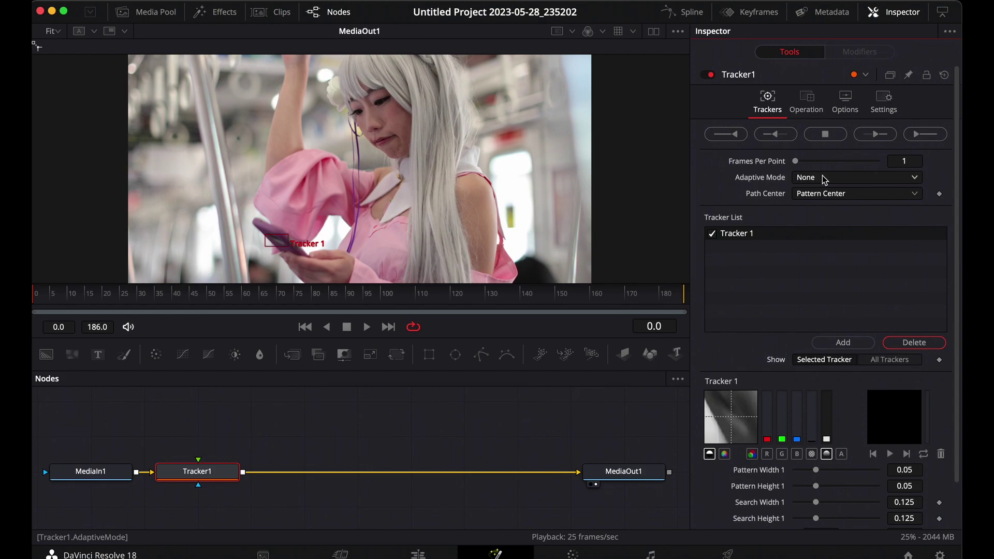
{"action": "left_click", "coordinate": [841, 178]}
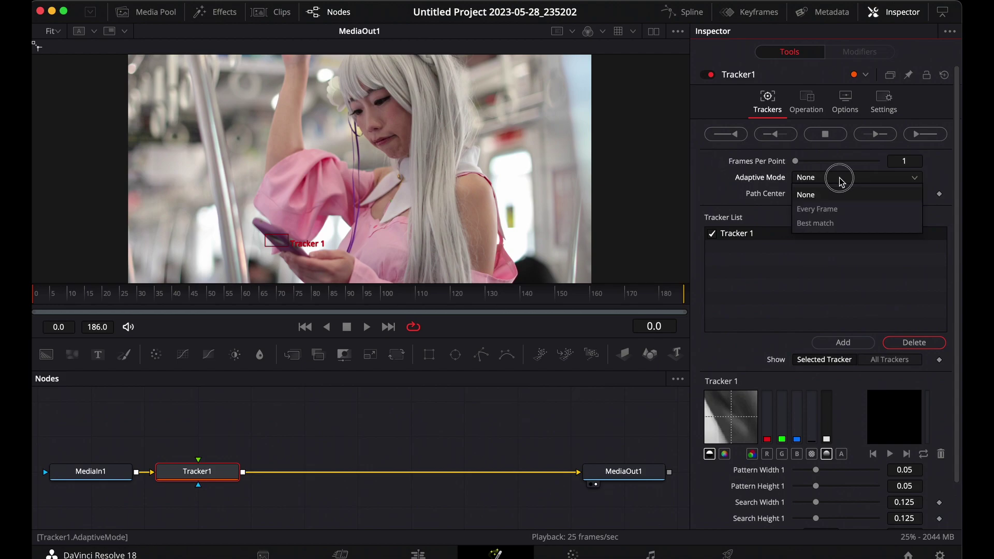
{"action": "left_click", "coordinate": [834, 215]}
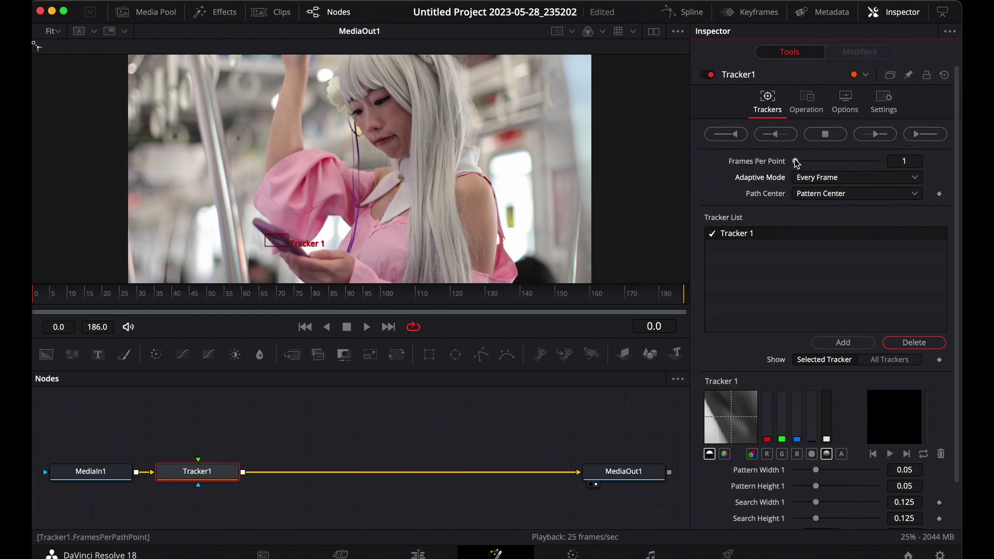
{"action": "left_click", "coordinate": [917, 137]}
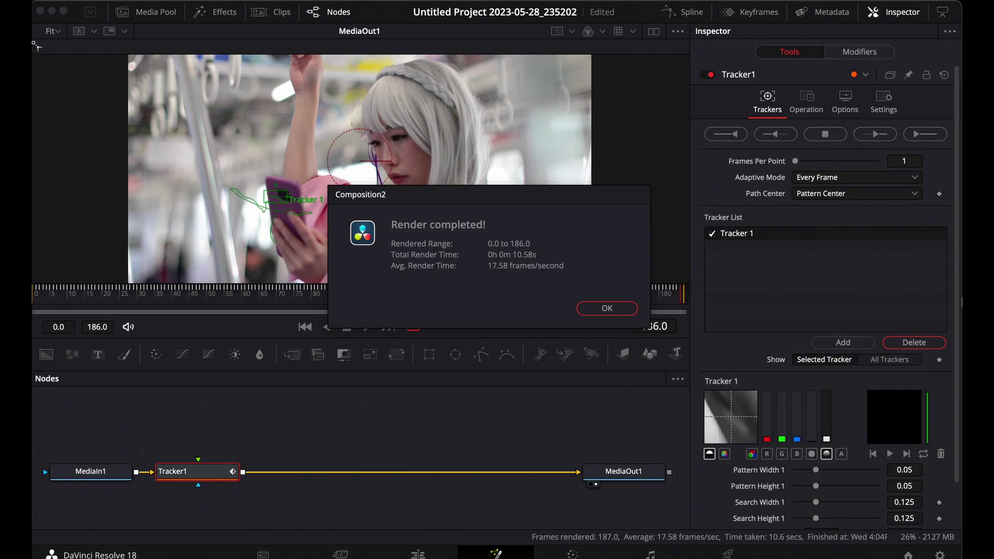
{"action": "left_click", "coordinate": [607, 309]}
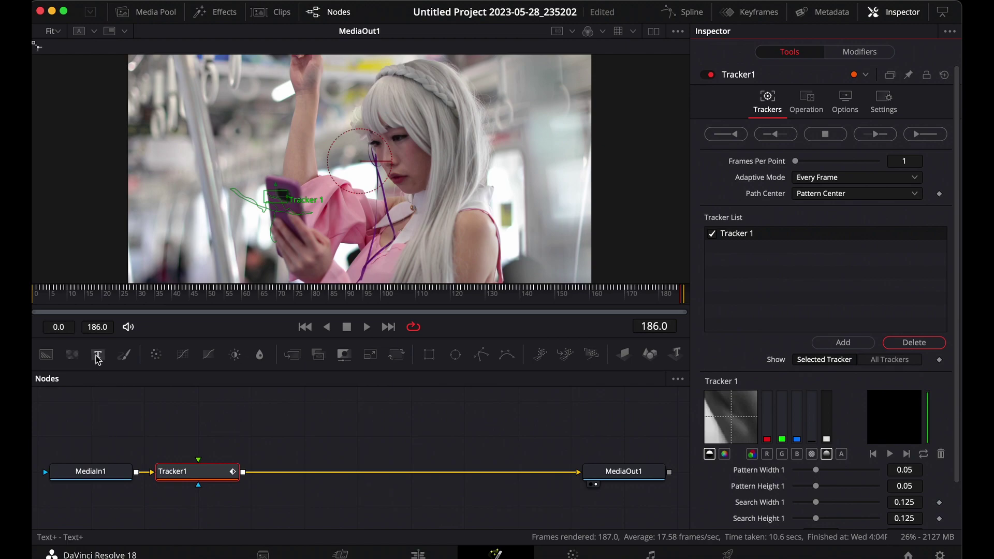
Add a Text+ node reading "PHONE", connected to Tracker1's foreground input, and color the text magenta.
{"action": "left_click_drag", "start_coordinate": [97, 356], "coordinate": [200, 415]}
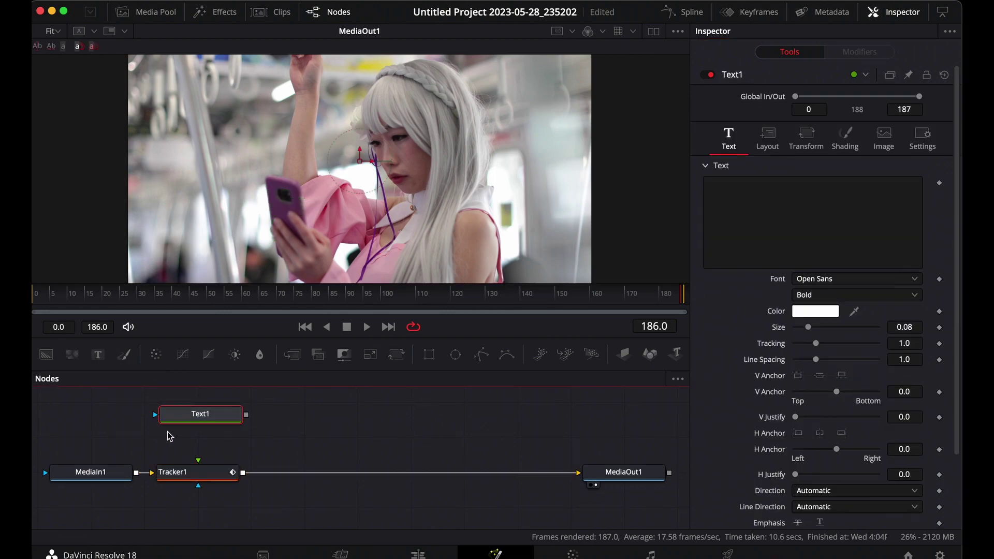
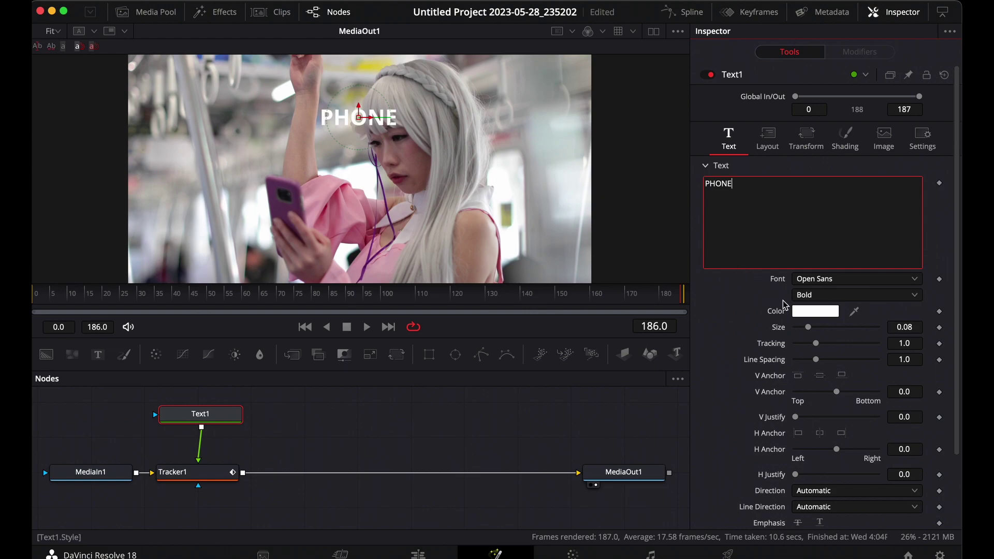
{"action": "left_click", "coordinate": [816, 313]}
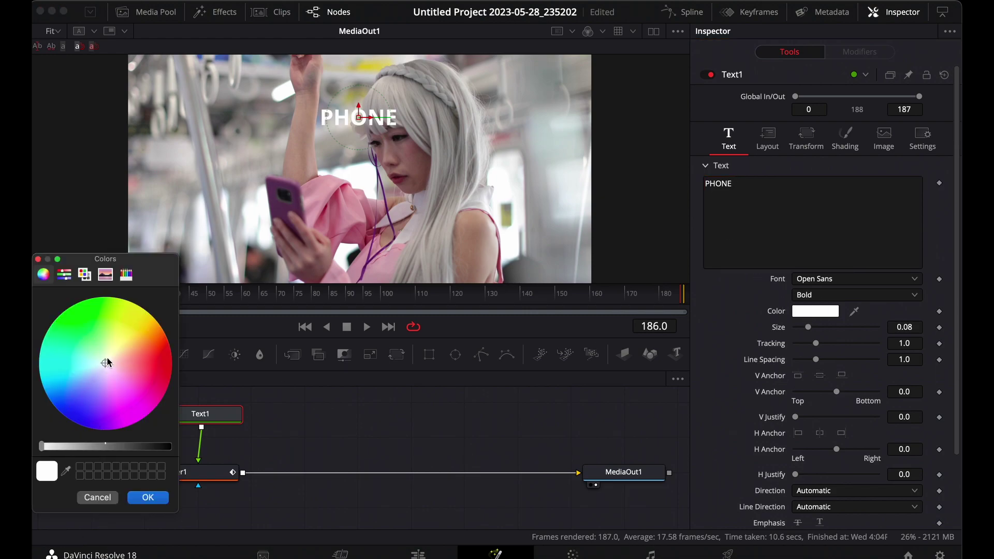
{"action": "left_click_drag", "start_coordinate": [105, 366], "coordinate": [137, 403]}
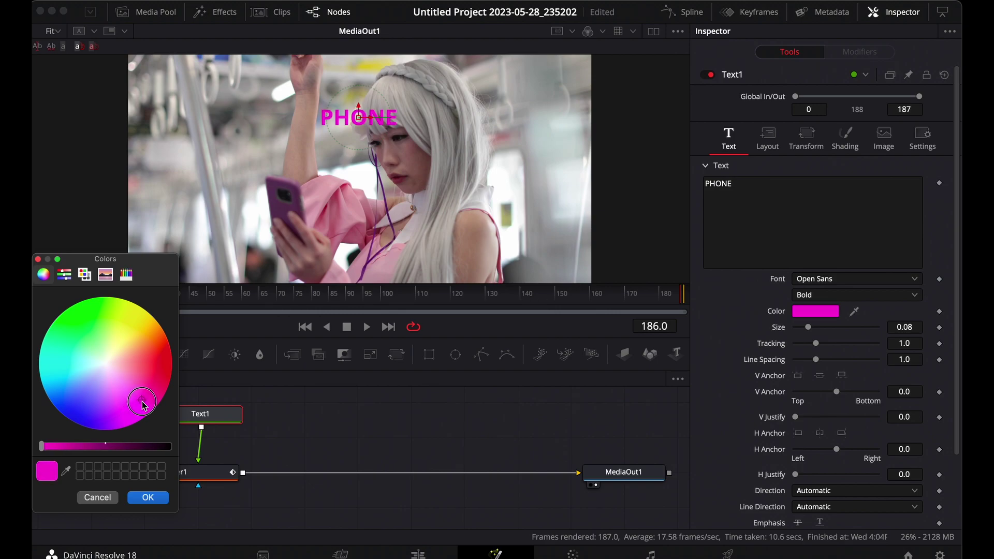
{"action": "left_click", "coordinate": [148, 498]}
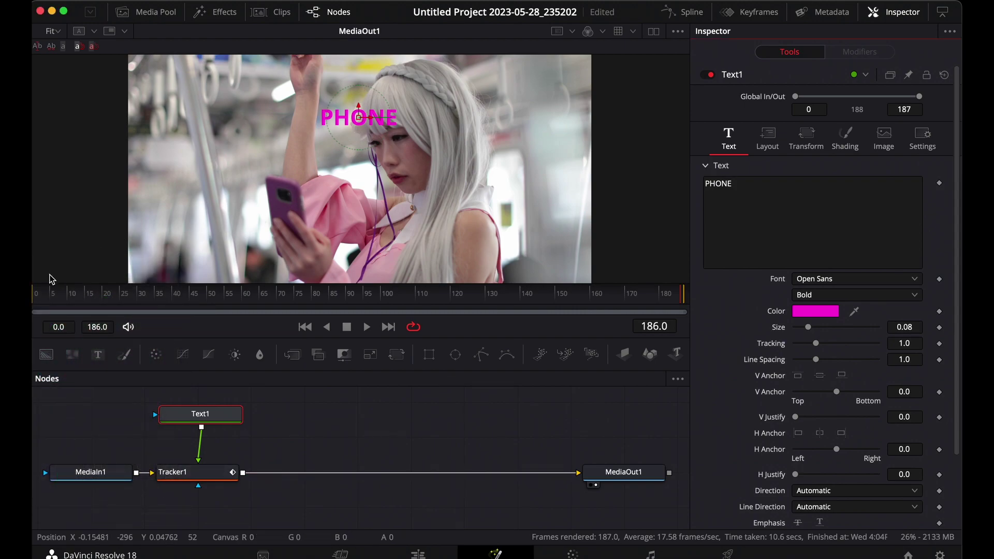
Play the composition from the first frame to check how the PHONE text follows the phone's motion.
{"action": "left_click", "coordinate": [37, 303]}
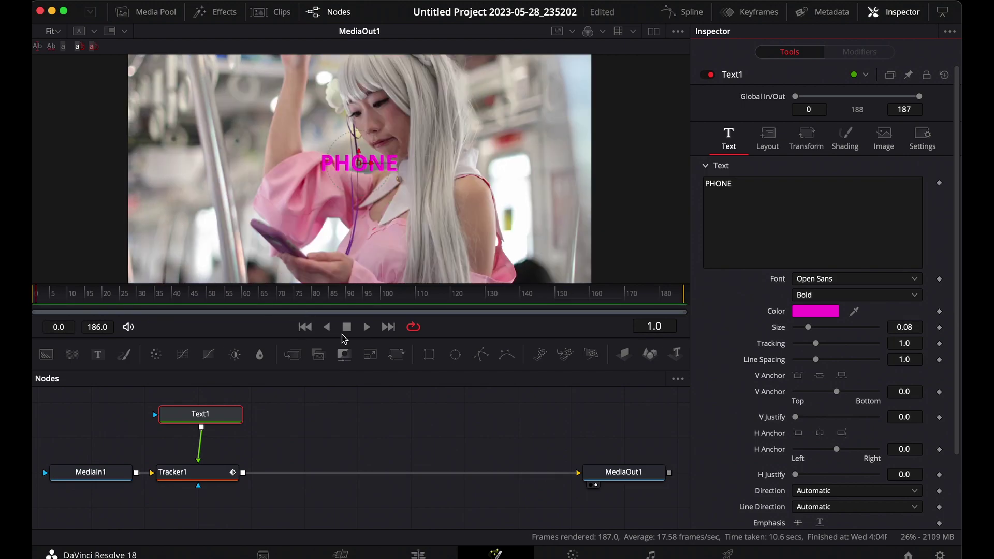
{"action": "left_click", "coordinate": [305, 328]}
{"action": "key", "text": "space"}
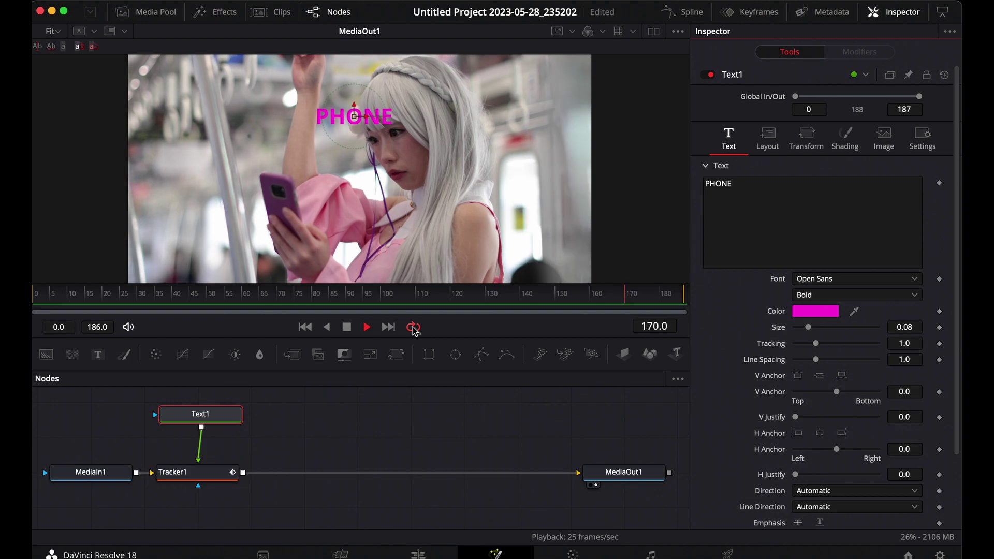
{"action": "key", "text": "space"}
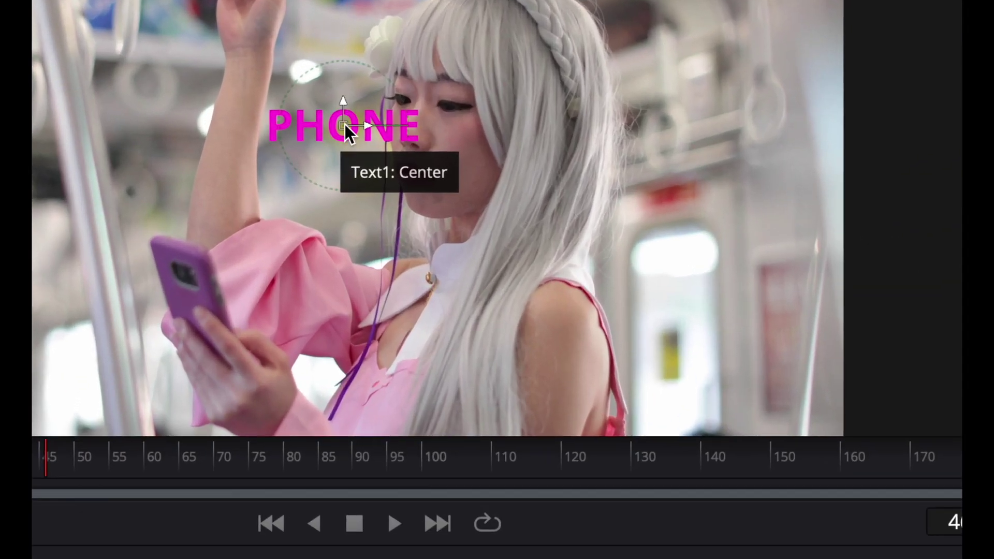
Move the PHONE text just above the phone and reduce its size to 0.0354.
{"action": "left_click_drag", "start_coordinate": [343, 125], "coordinate": [175, 229]}
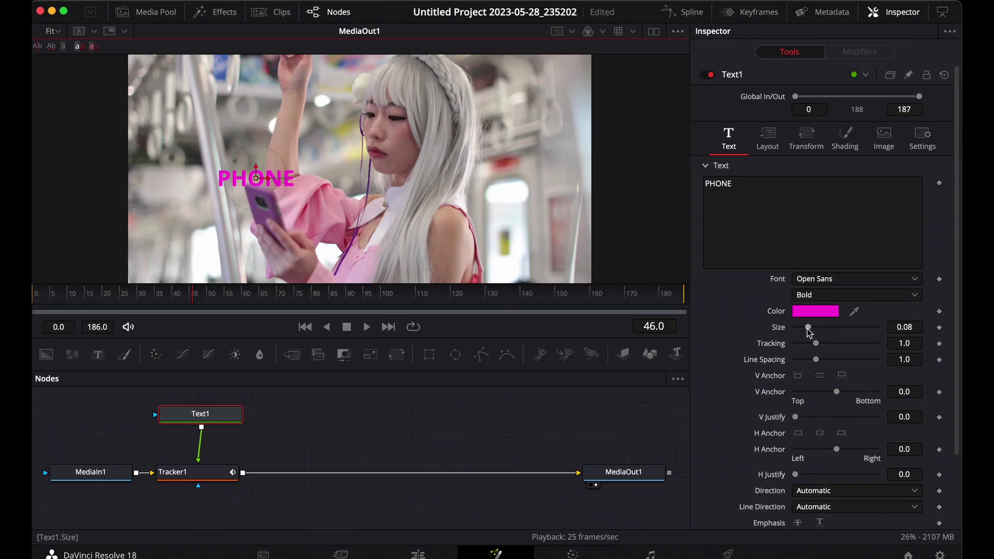
{"action": "left_click_drag", "start_coordinate": [809, 332], "coordinate": [803, 334]}
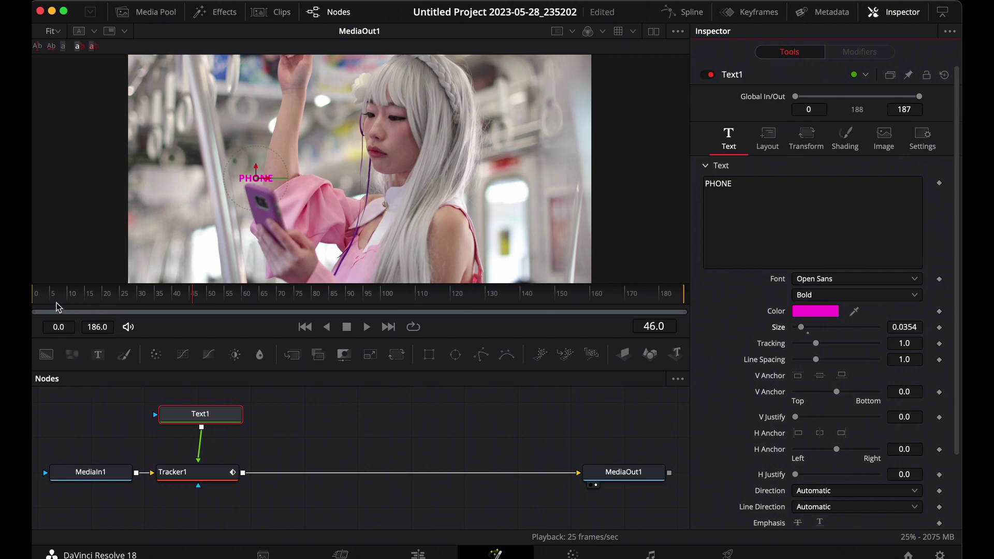
Play the composition from the start again to review the resized text tracking above the phone.
{"action": "left_click", "coordinate": [305, 328]}
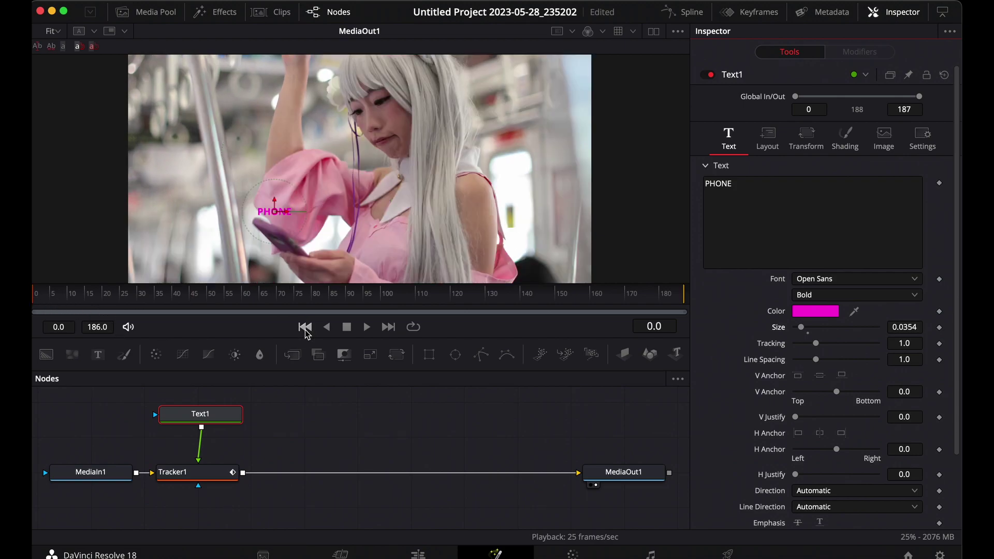
{"action": "key", "text": "space"}
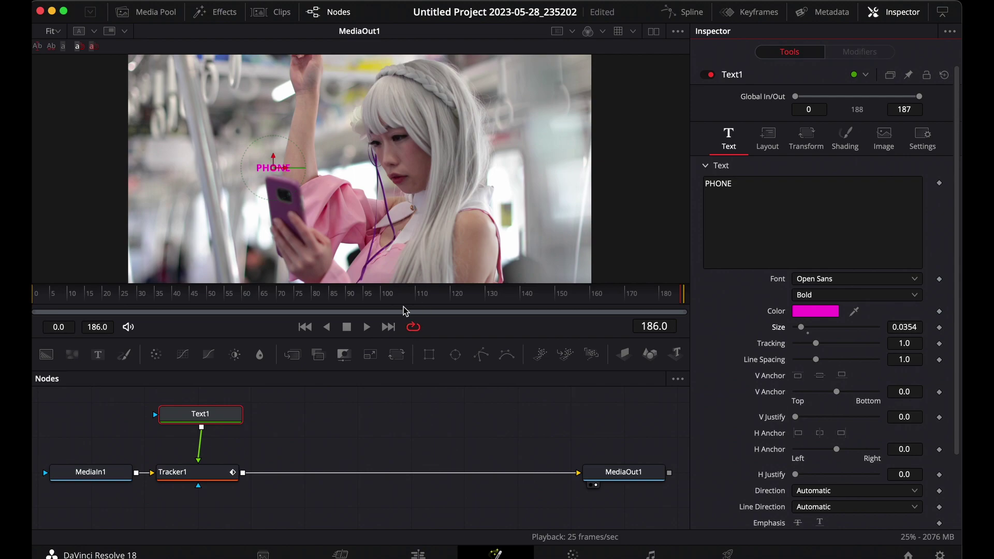
{"action": "left_click", "coordinate": [369, 328]}
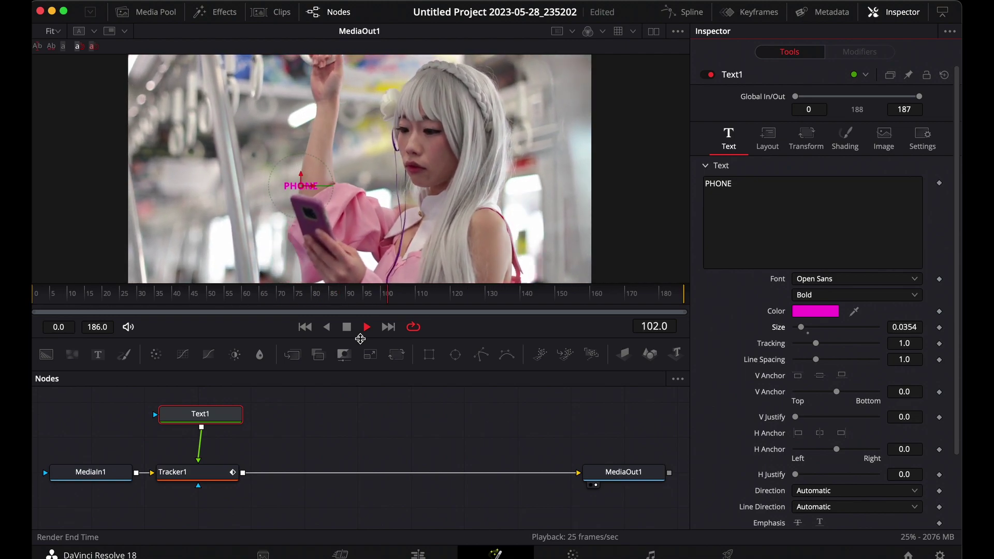
{"action": "left_click", "coordinate": [367, 327]}
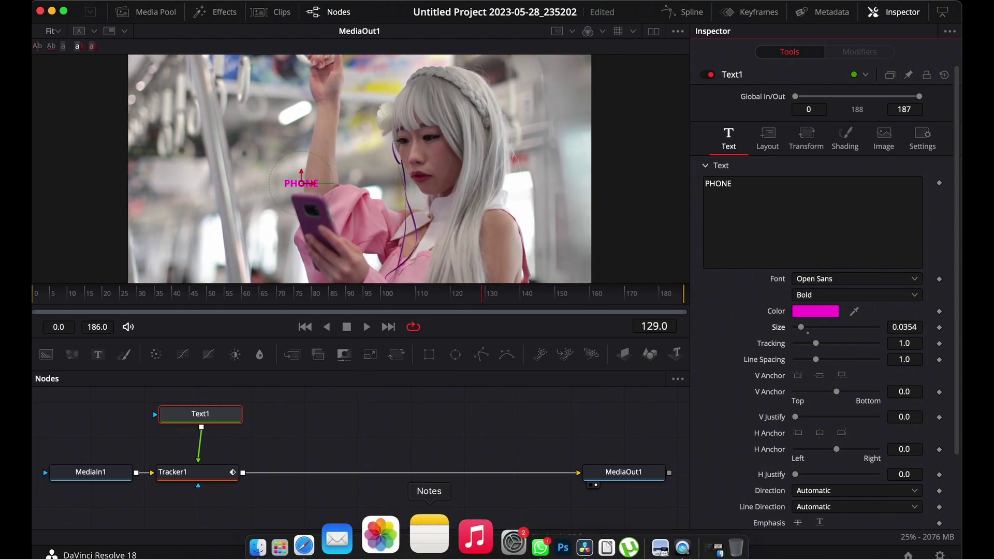
Return to the Edit page and open the 34488 woman clip from the media pool for preview.
{"action": "left_click", "coordinate": [418, 554]}
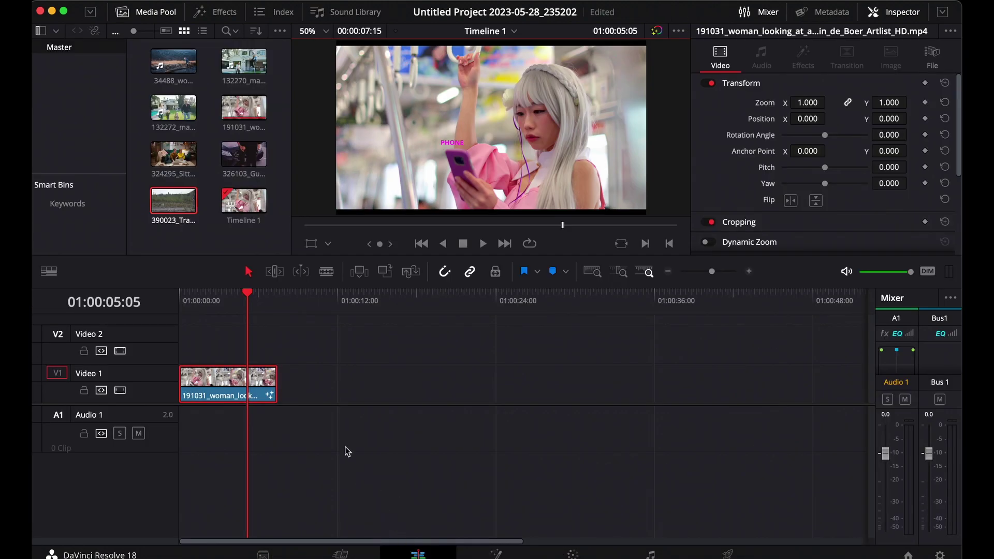
{"action": "left_click", "coordinate": [165, 66]}
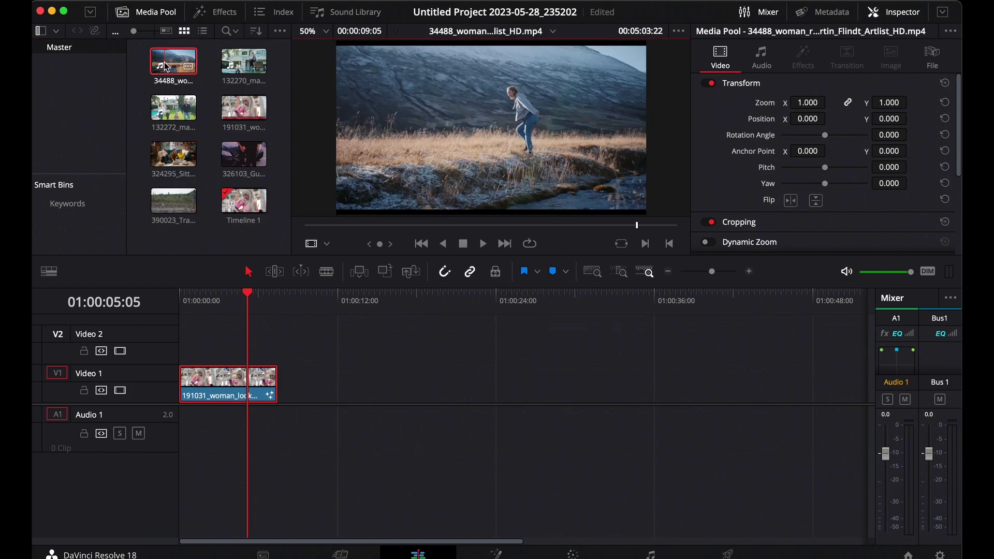
{"action": "left_click", "coordinate": [160, 82]}
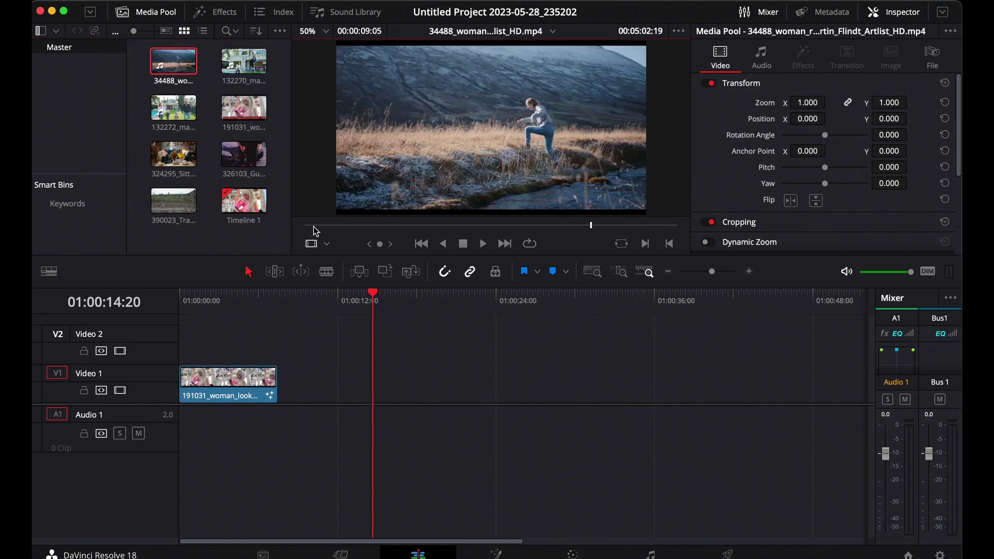
Preview the 34488 woman clip from its start and add it to the Video 1 track, a short gap after the 191031 clip.
{"action": "left_click", "coordinate": [315, 226]}
{"action": "key", "text": "space"}
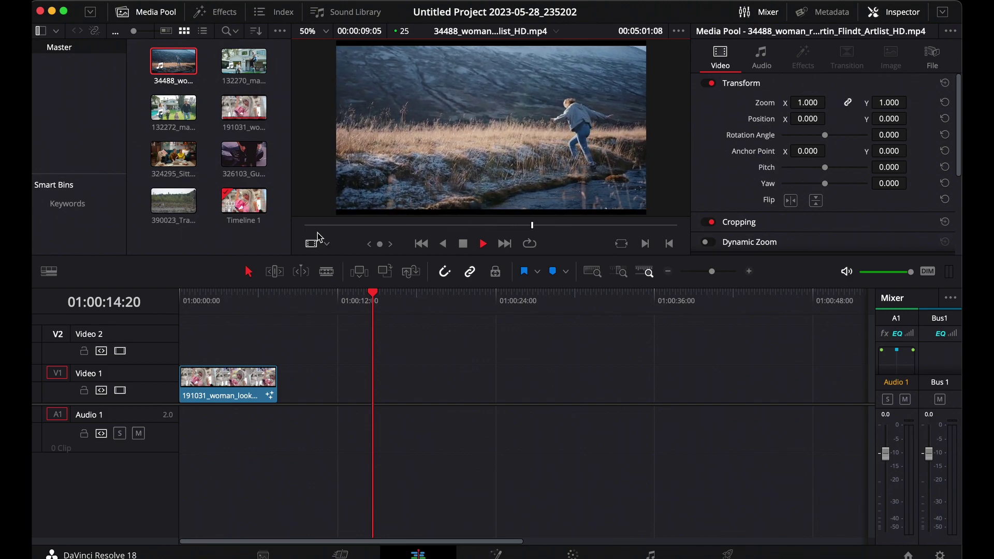
{"action": "key", "text": "space"}
{"action": "left_click_drag", "start_coordinate": [170, 60], "coordinate": [355, 386]}
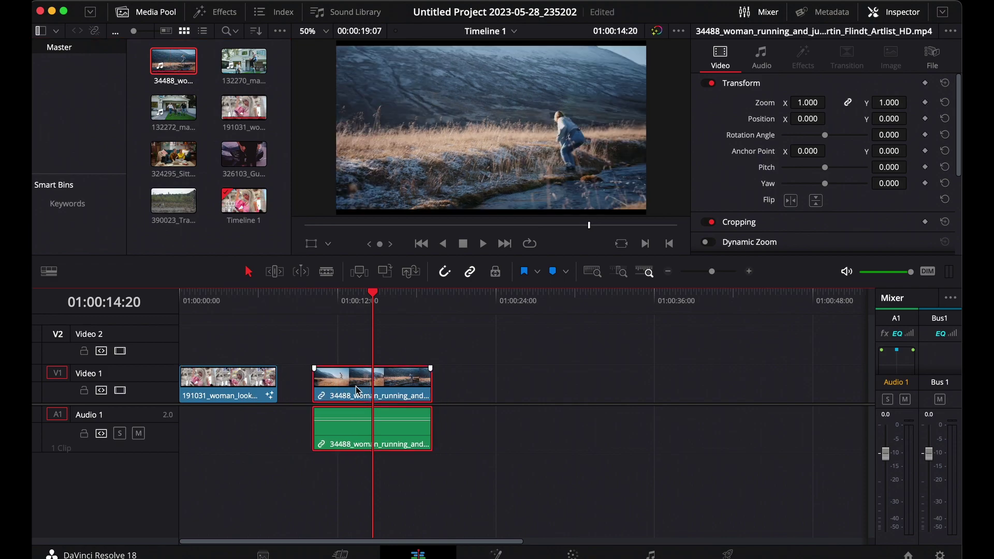
Open the 34488 woman clip in Fusion and insert a Tracker node between MediaIn1 and MediaOut1.
{"action": "left_click", "coordinate": [496, 556]}
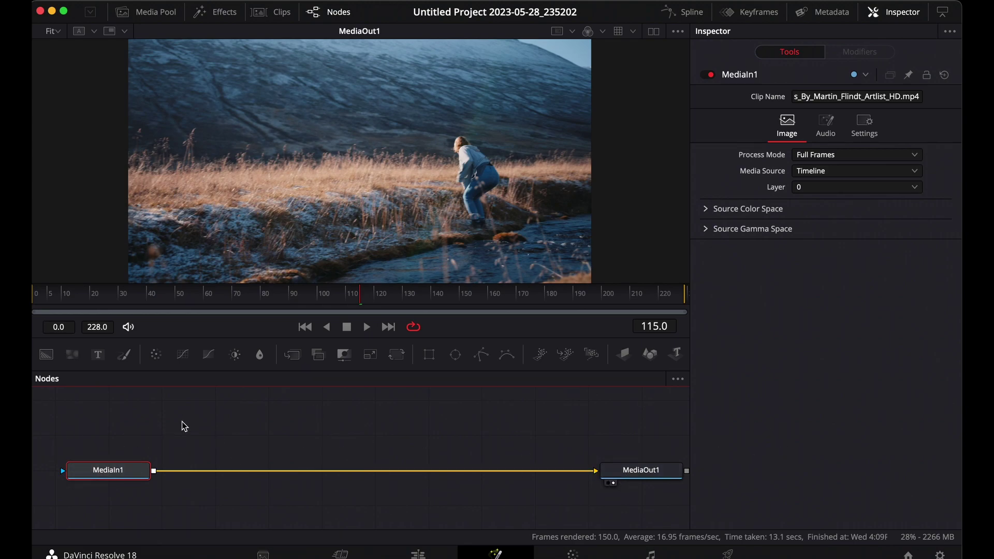
{"action": "key", "text": "shift+space"}
{"action": "type", "text": "TRAC"}
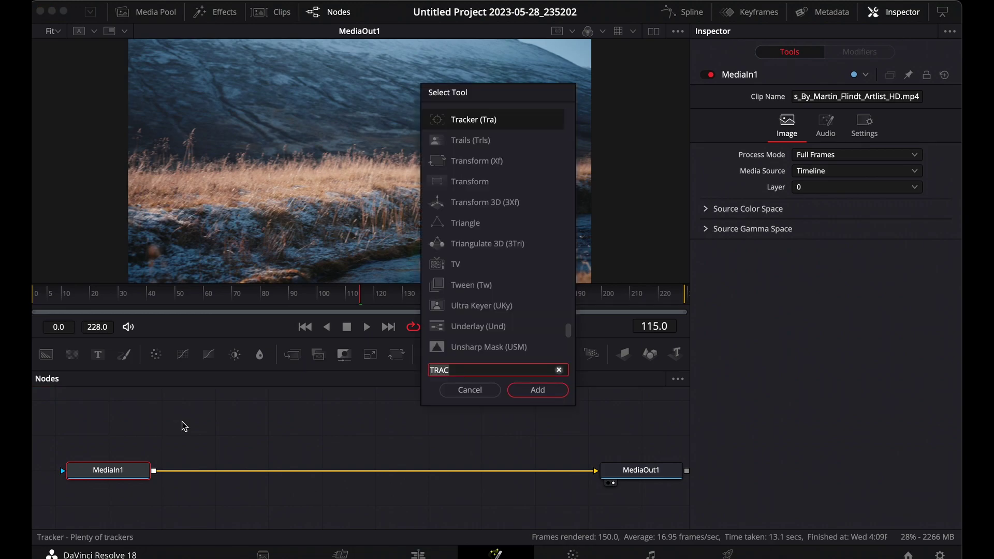
{"action": "left_click", "coordinate": [537, 390]}
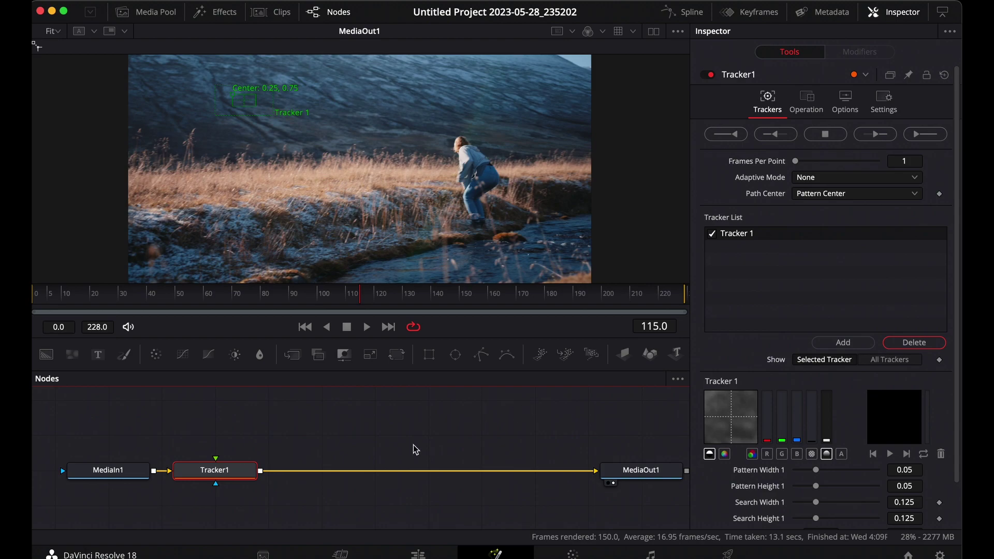
Place the Tracker 1 pattern box over the woman's head at frame 0.
{"action": "mouse_move", "coordinate": [211, 470]}
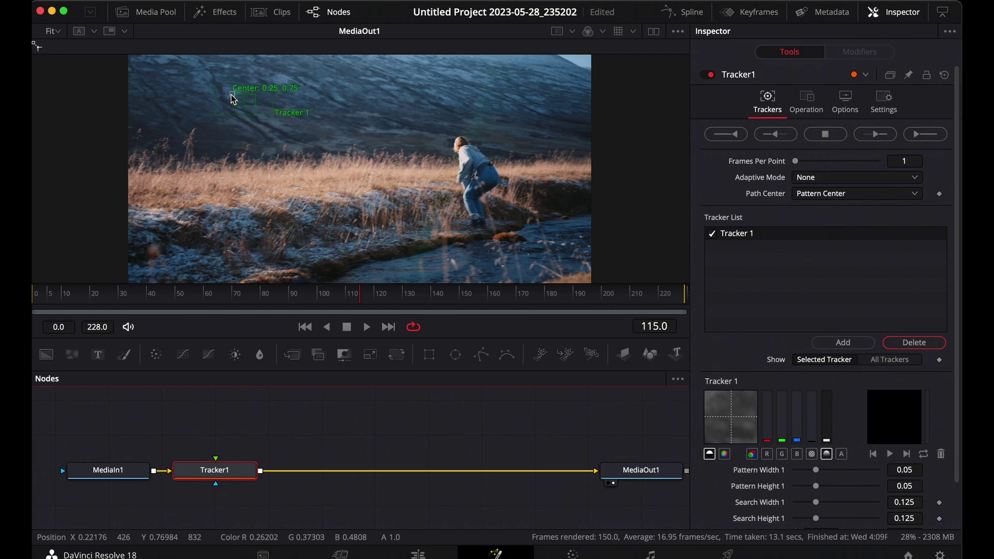
{"action": "left_click_drag", "start_coordinate": [231, 96], "coordinate": [449, 140]}
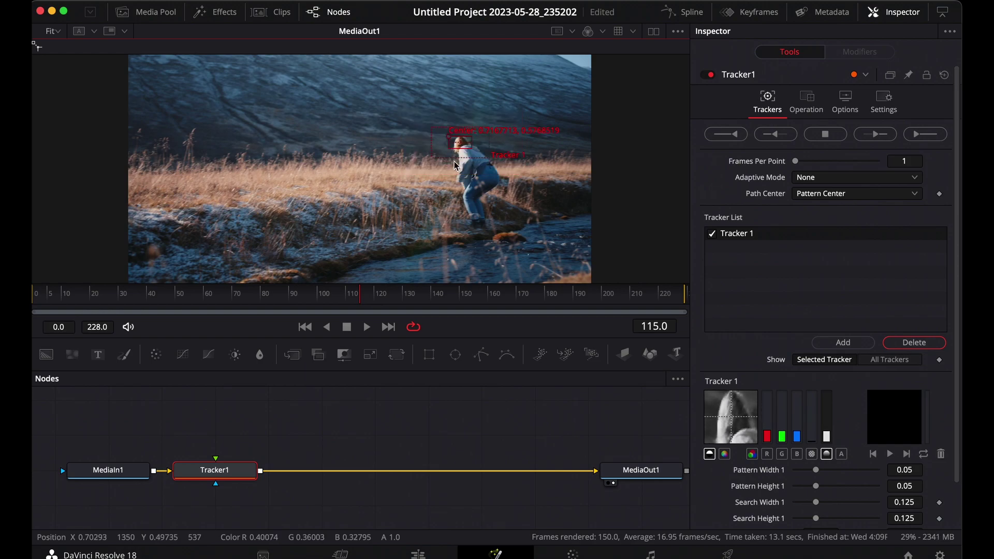
{"action": "left_click_drag", "start_coordinate": [675, 304], "coordinate": [33, 291]}
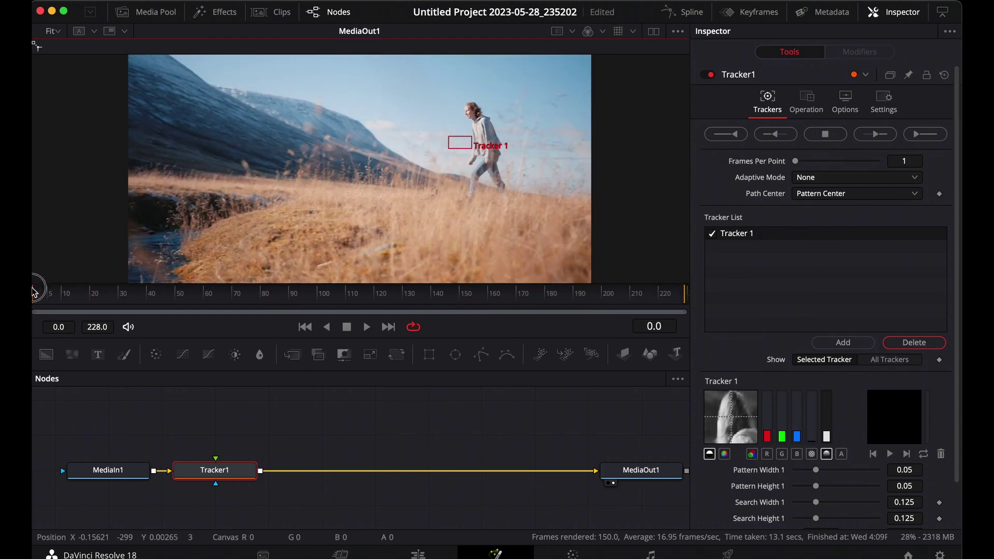
{"action": "left_click_drag", "start_coordinate": [447, 140], "coordinate": [458, 103]}
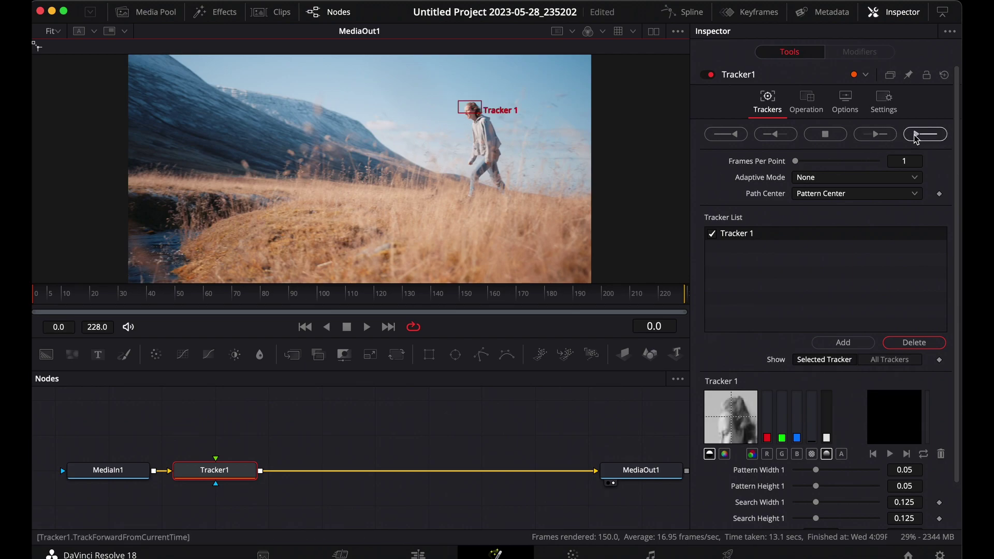
Set the tracker's Adaptive Mode to Every Frame and its operation to Match Move.
{"action": "left_click", "coordinate": [817, 177]}
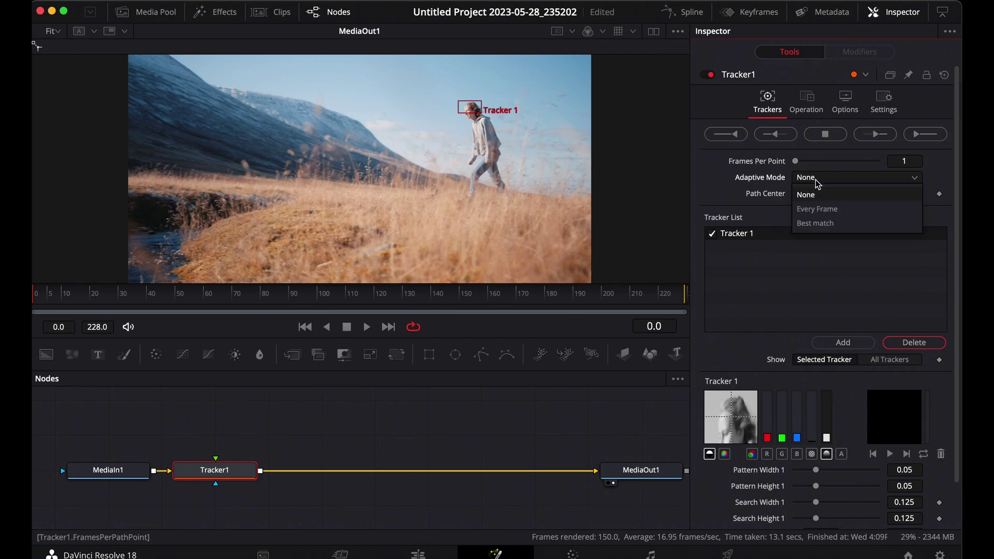
{"action": "left_click", "coordinate": [817, 210]}
{"action": "left_click", "coordinate": [809, 103]}
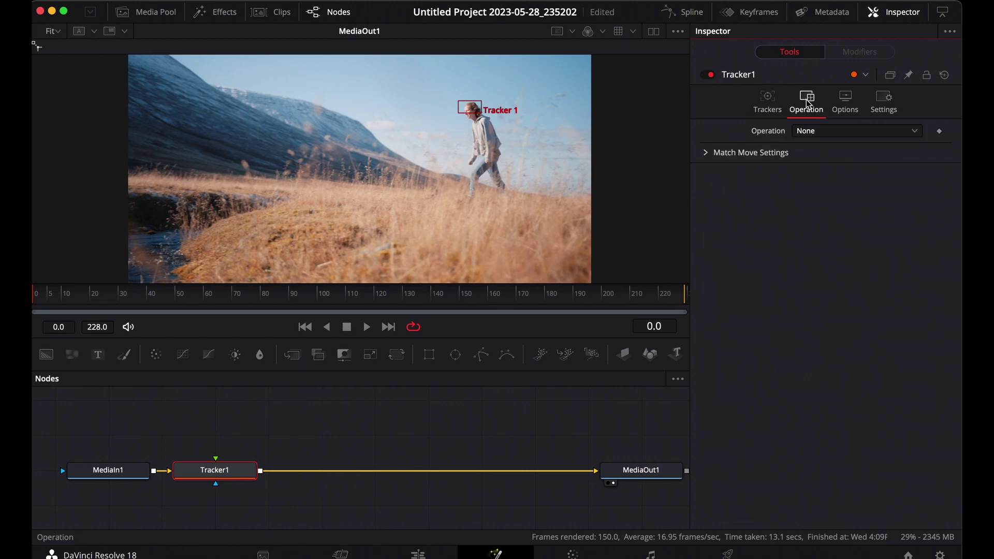
{"action": "left_click", "coordinate": [815, 137]}
{"action": "left_click", "coordinate": [821, 163]}
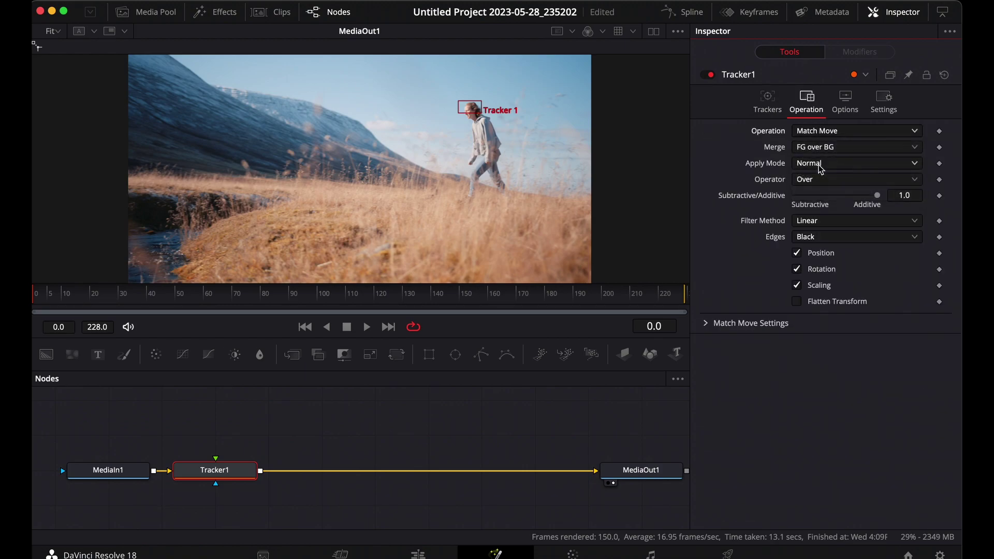
Track the woman's head forward from frame 0 to the end of the clip.
{"action": "left_click", "coordinate": [769, 103]}
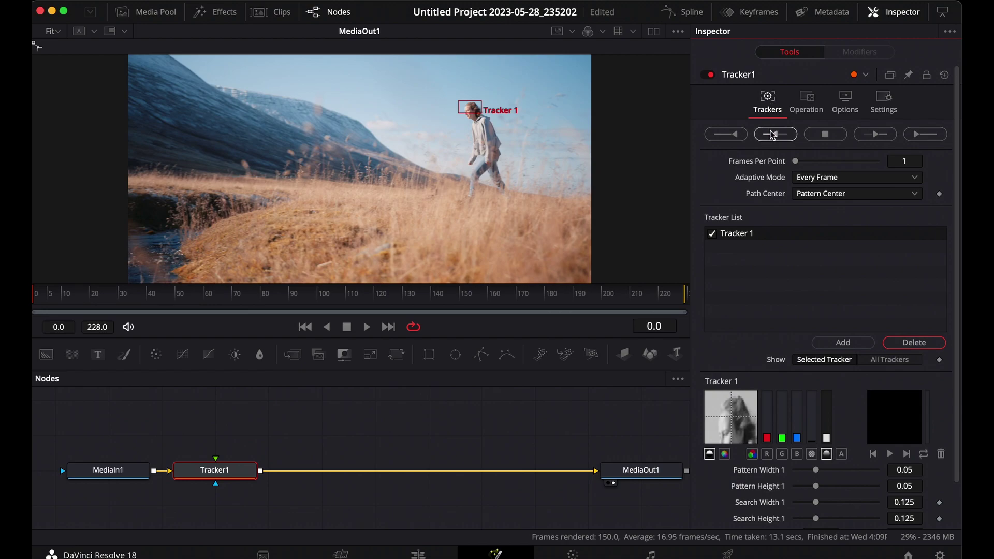
{"action": "left_click", "coordinate": [918, 137]}
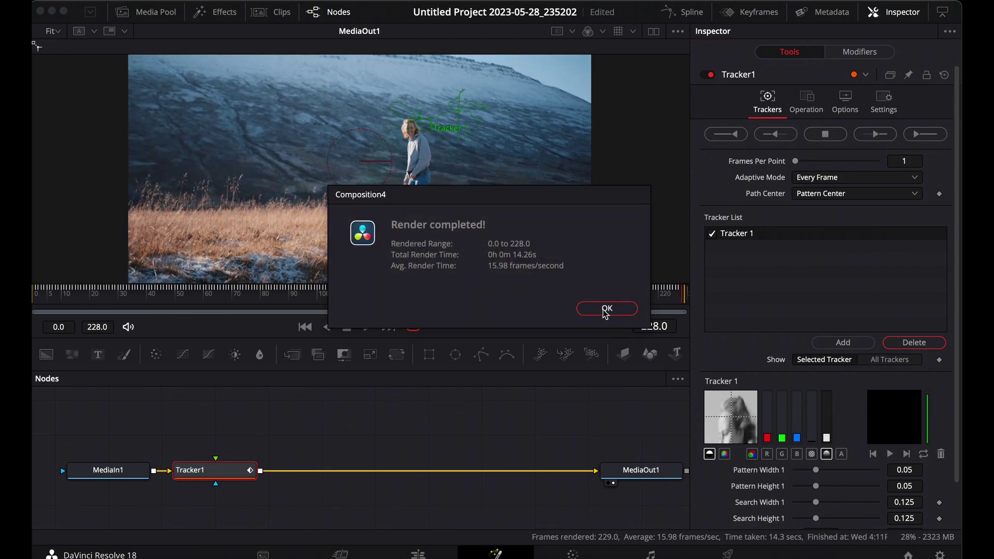
{"action": "left_click", "coordinate": [603, 310]}
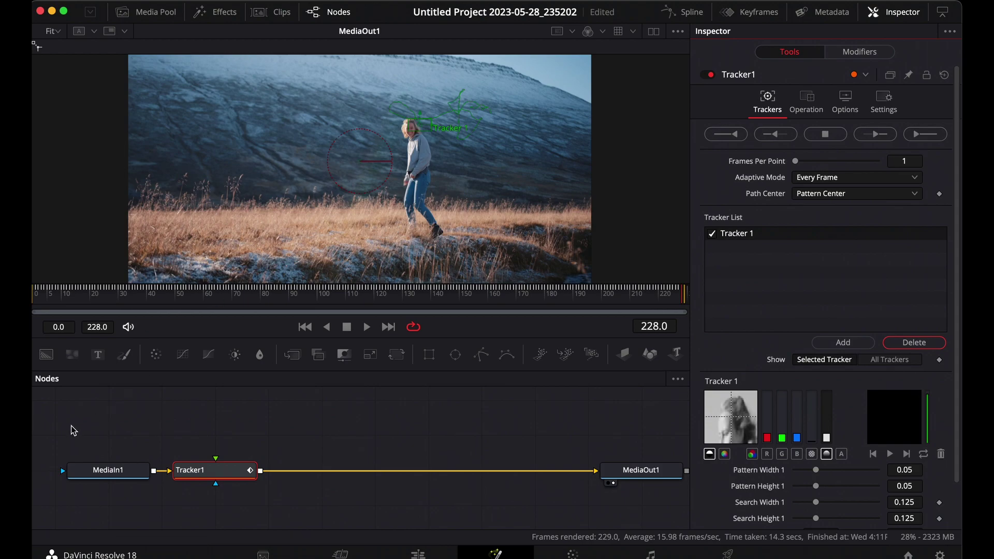
Play the composition from the first frame to check how the tracker follows the woman's head, and return to frame 0.
{"action": "left_click", "coordinate": [306, 329]}
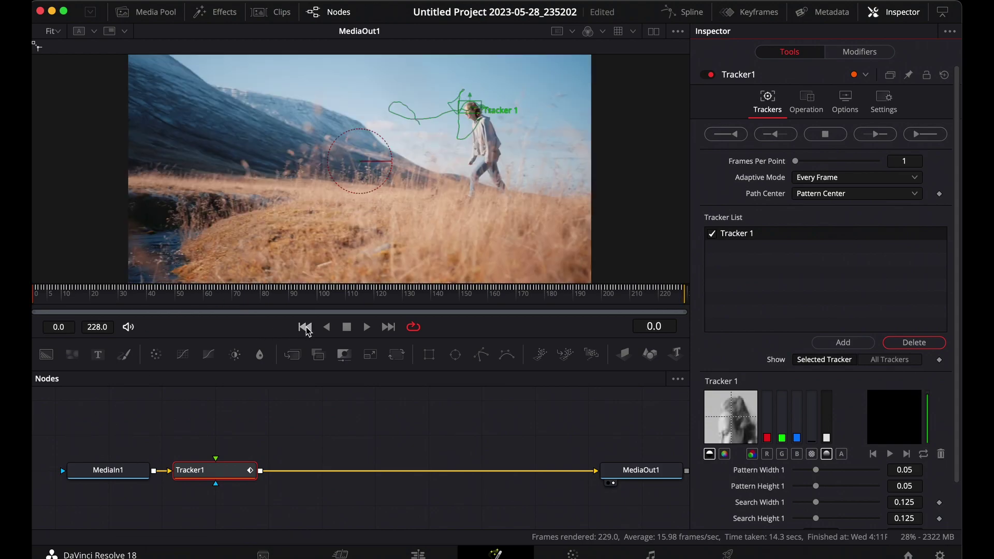
{"action": "key", "text": "space"}
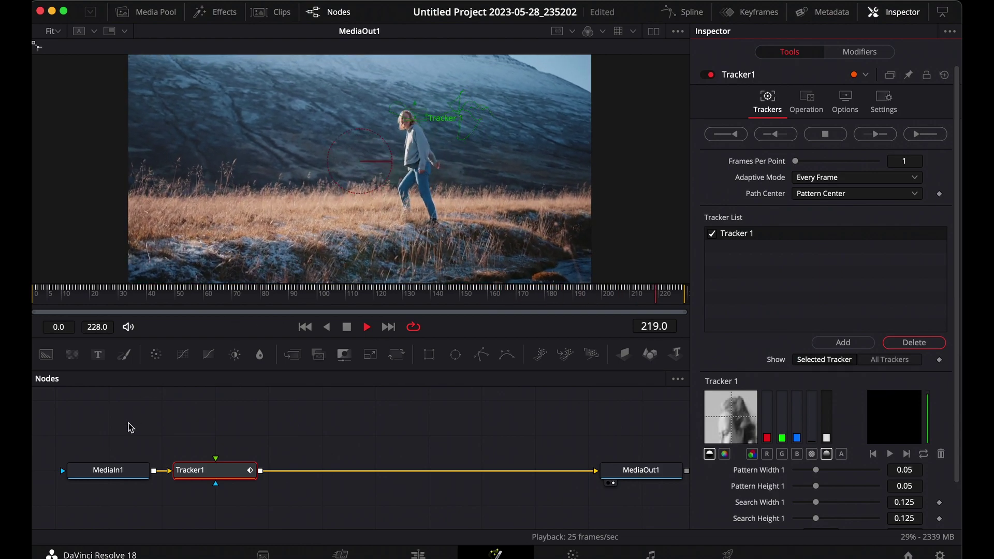
{"action": "left_click", "coordinate": [35, 300]}
Add a Text node feeding Tracker1's foreground input, with the text JUMP at size 0.0472.
{"action": "left_click_drag", "start_coordinate": [98, 357], "coordinate": [215, 460]}
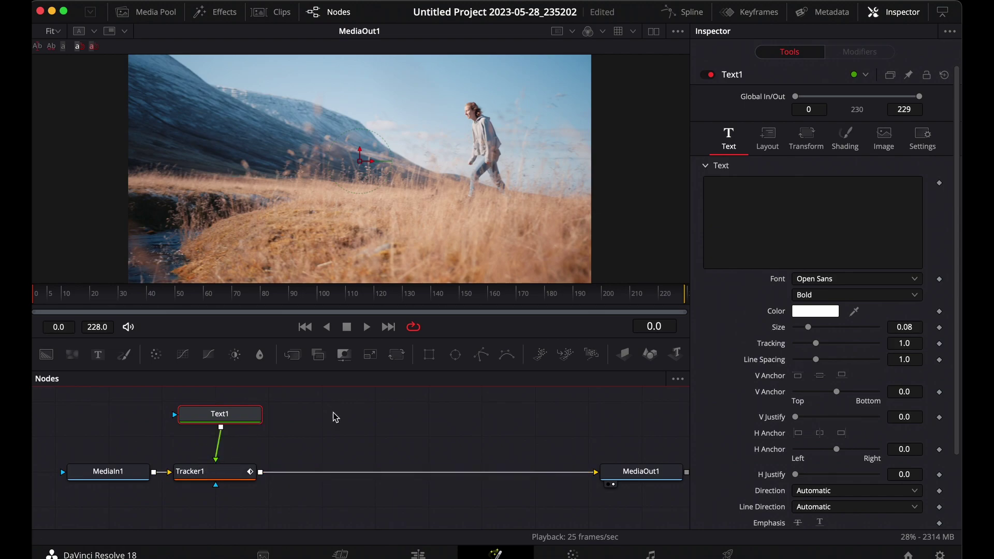
{"action": "left_click", "coordinate": [716, 189]}
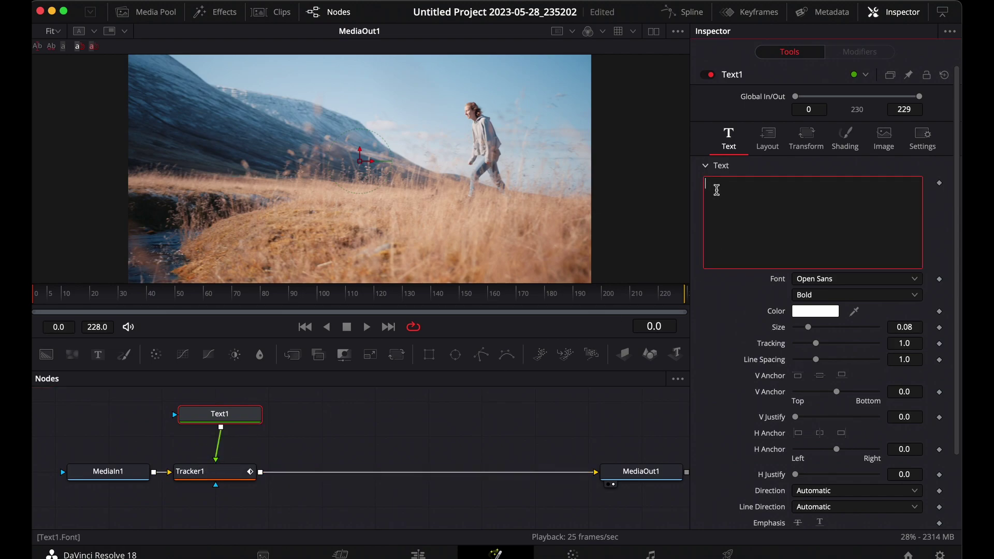
{"action": "type", "text": "JUMP"}
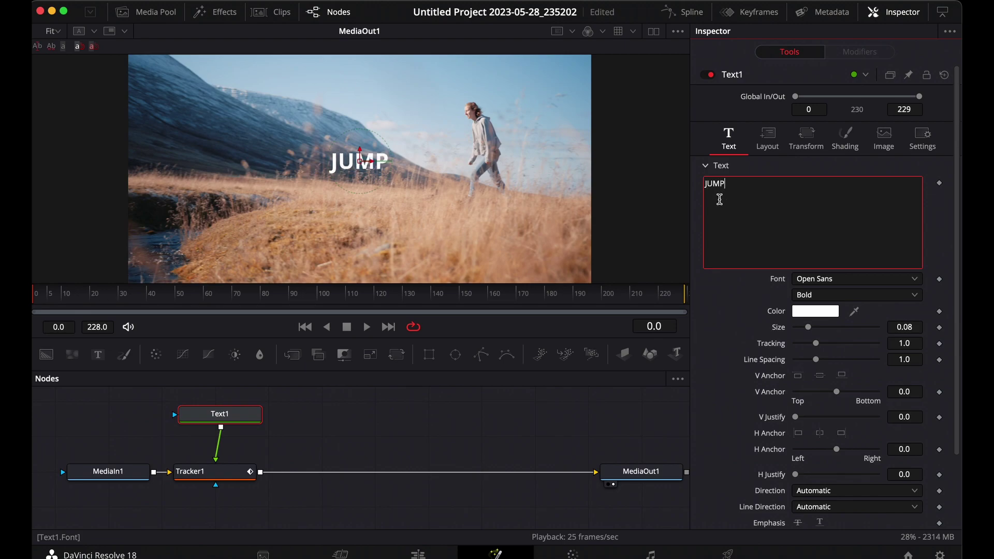
{"action": "left_click_drag", "start_coordinate": [809, 328], "coordinate": [803, 331]}
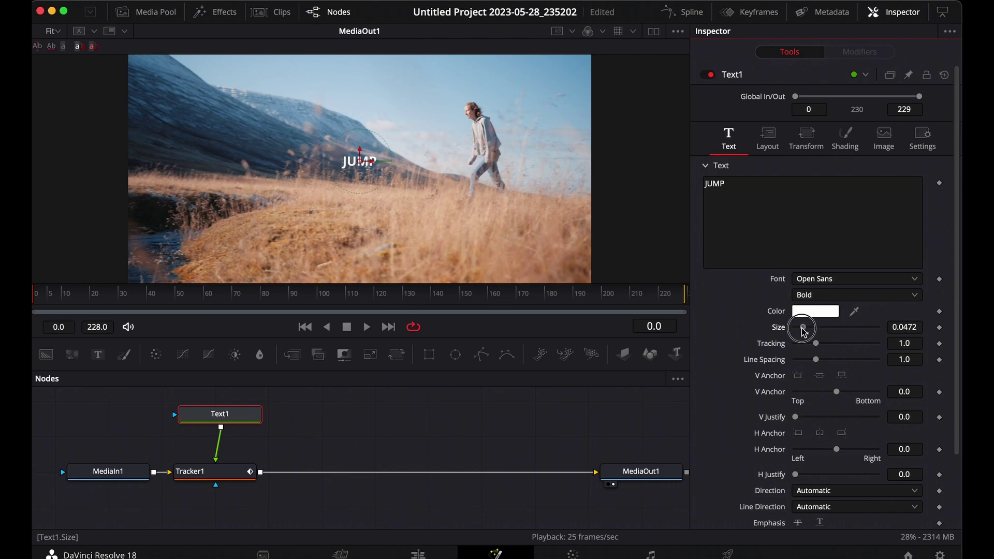
Colour the JUMP text yellow and move it just above the woman's head at frame 0.
{"action": "left_click", "coordinate": [821, 314]}
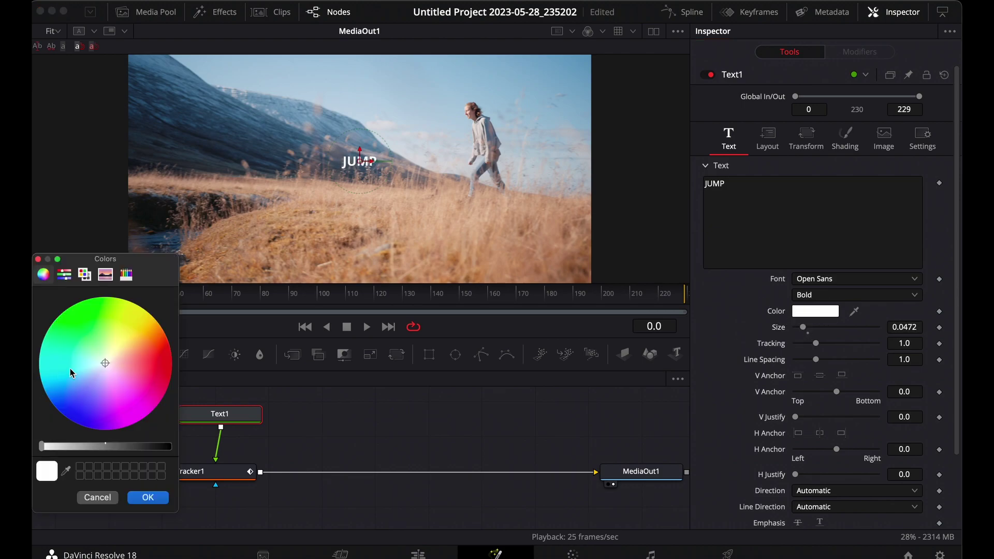
{"action": "left_click_drag", "start_coordinate": [104, 364], "coordinate": [142, 326]}
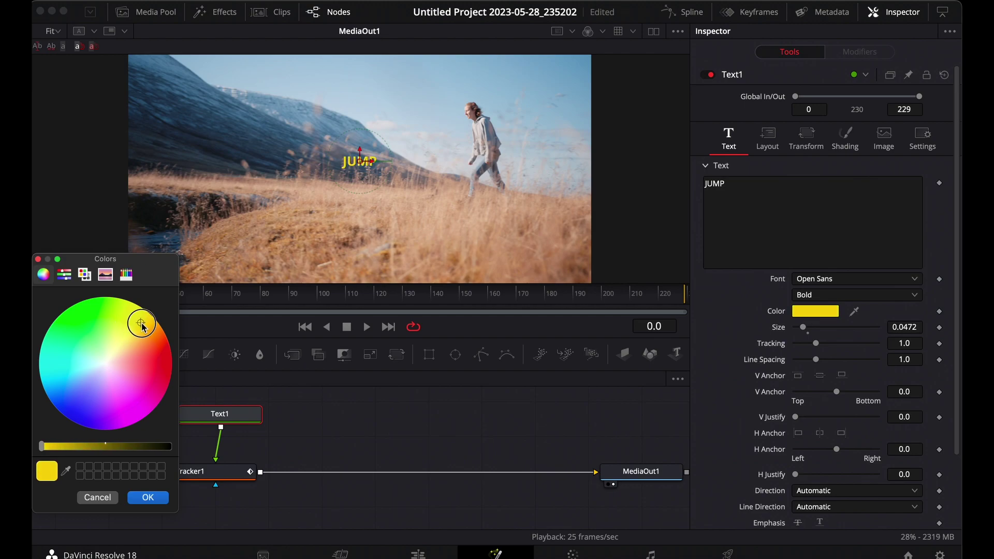
{"action": "left_click", "coordinate": [148, 498]}
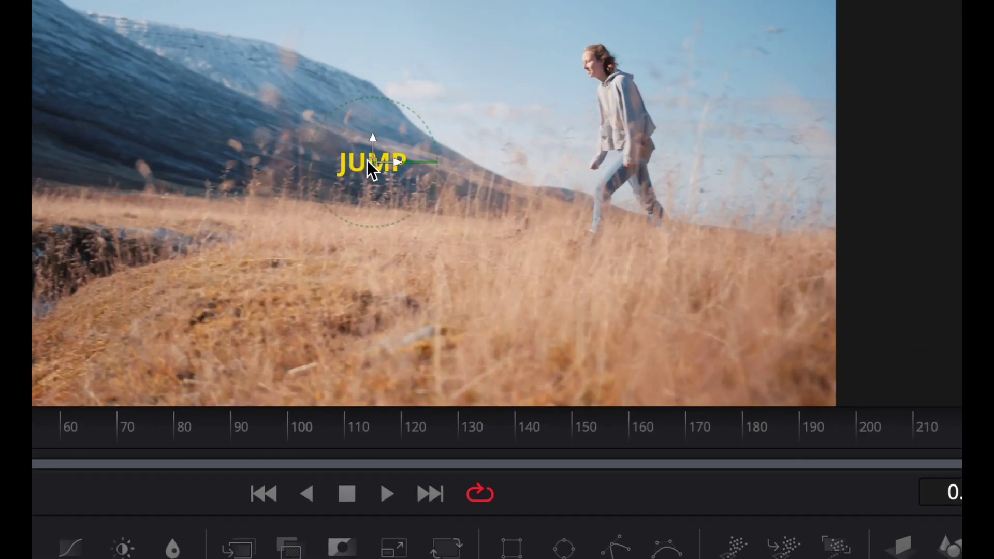
{"action": "left_click_drag", "start_coordinate": [371, 160], "coordinate": [472, 87]}
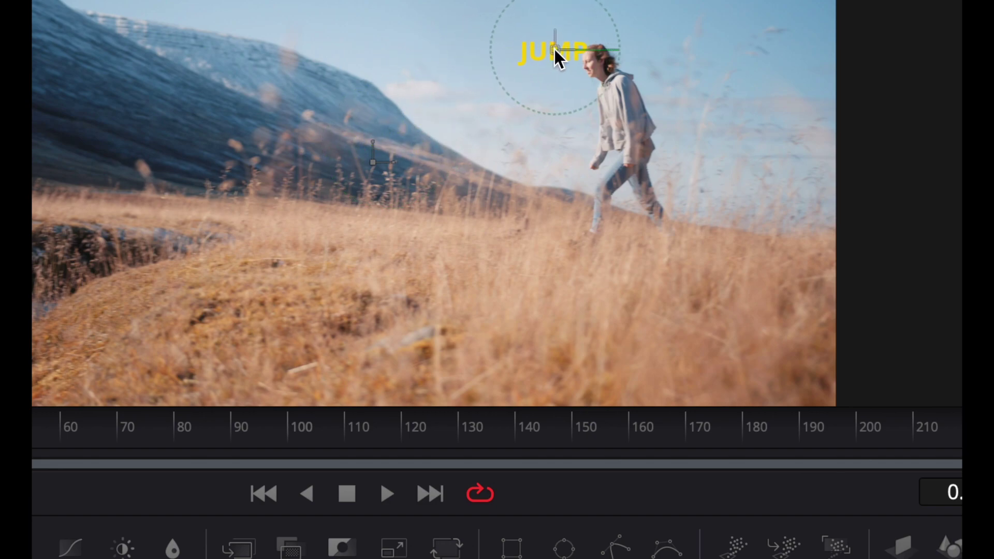
{"action": "mouse_move", "coordinate": [582, 39]}
{"action": "left_mouse_down"}
{"action": "mouse_move", "coordinate": [601, 33]}
{"action": "mouse_move", "coordinate": [680, 90]}
{"action": "mouse_move", "coordinate": [607, 29]}
{"action": "mouse_move", "coordinate": [593, 31]}
{"action": "left_mouse_up"}
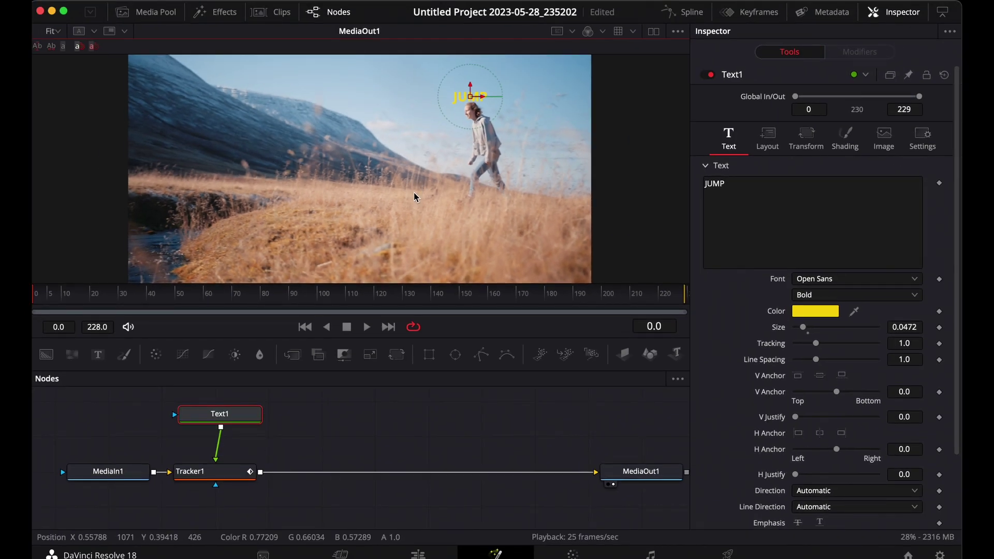
Play the composition from the start to review how the JUMP text follows the woman's head.
{"action": "left_click", "coordinate": [34, 299]}
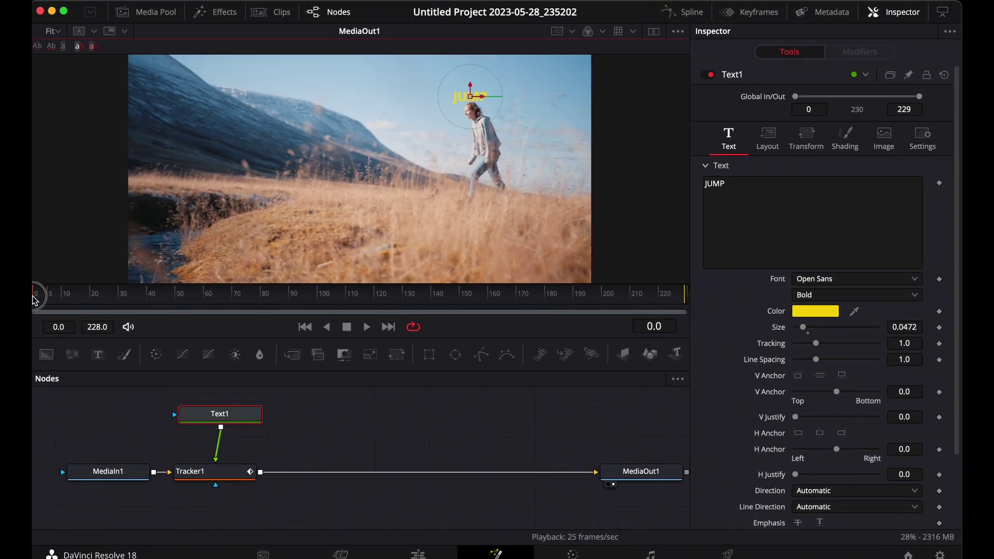
{"action": "left_click", "coordinate": [389, 327]}
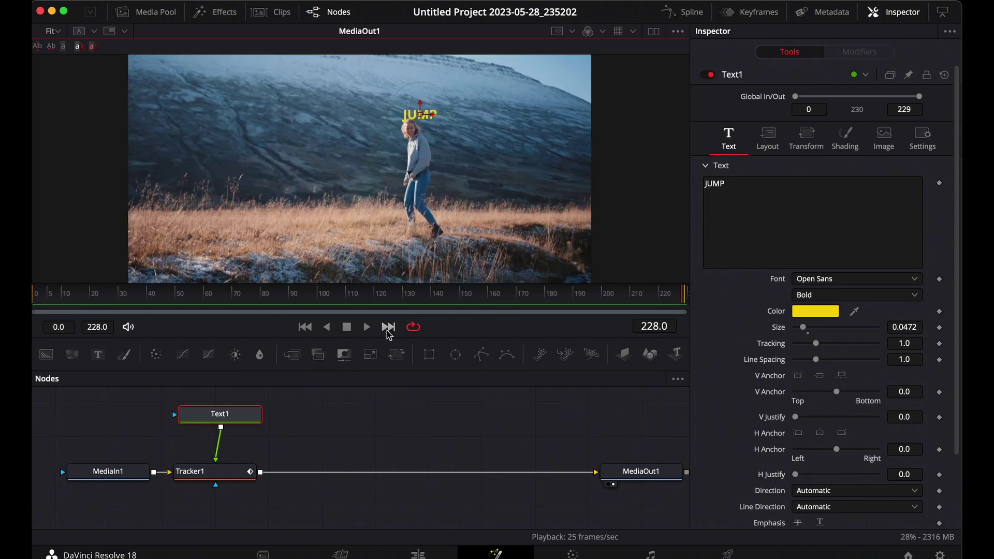
{"action": "left_click", "coordinate": [36, 299]}
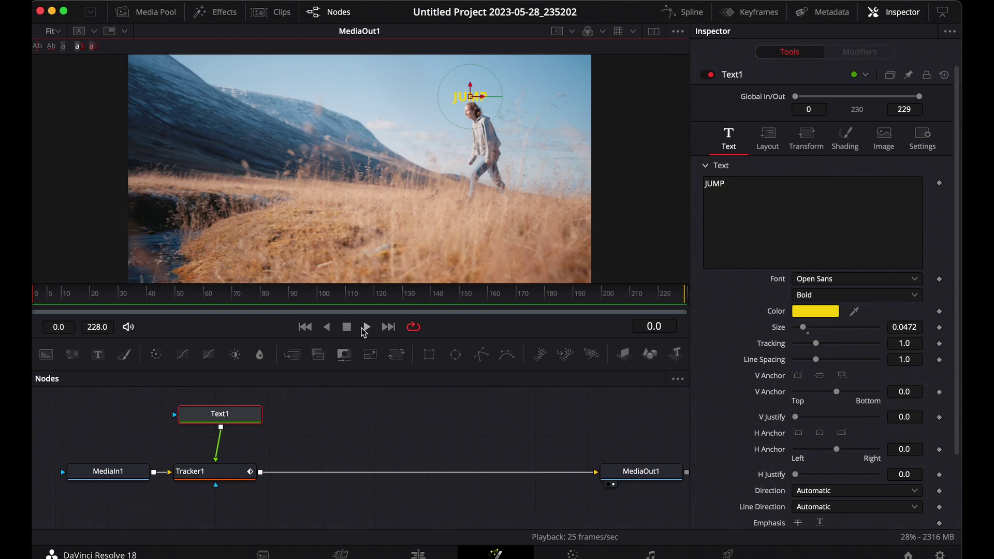
{"action": "left_click", "coordinate": [367, 328]}
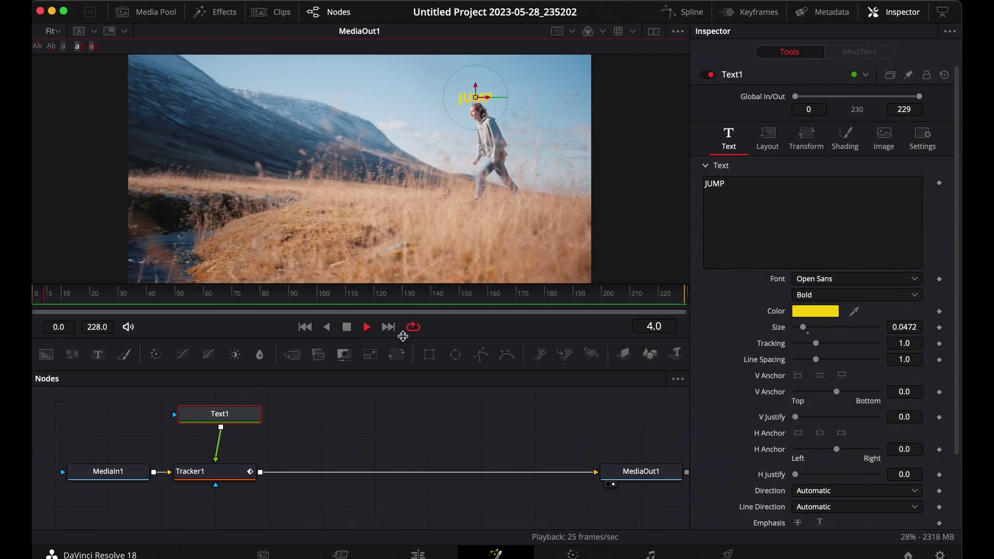
{"action": "left_click", "coordinate": [347, 327]}
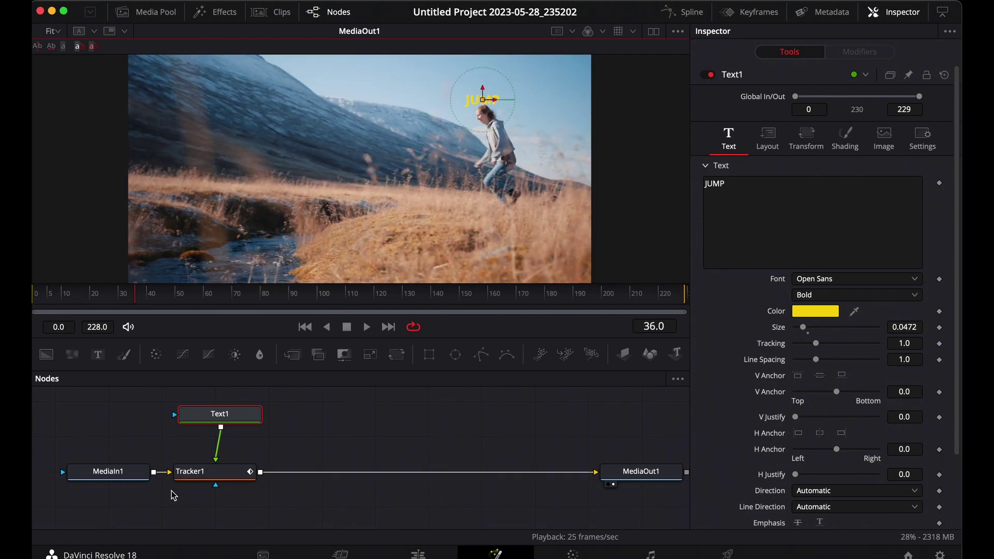
Back on the Edit page, move the 34488 woman clip up against the 191031 clip and play the timeline from the start.
{"action": "left_click", "coordinate": [417, 554]}
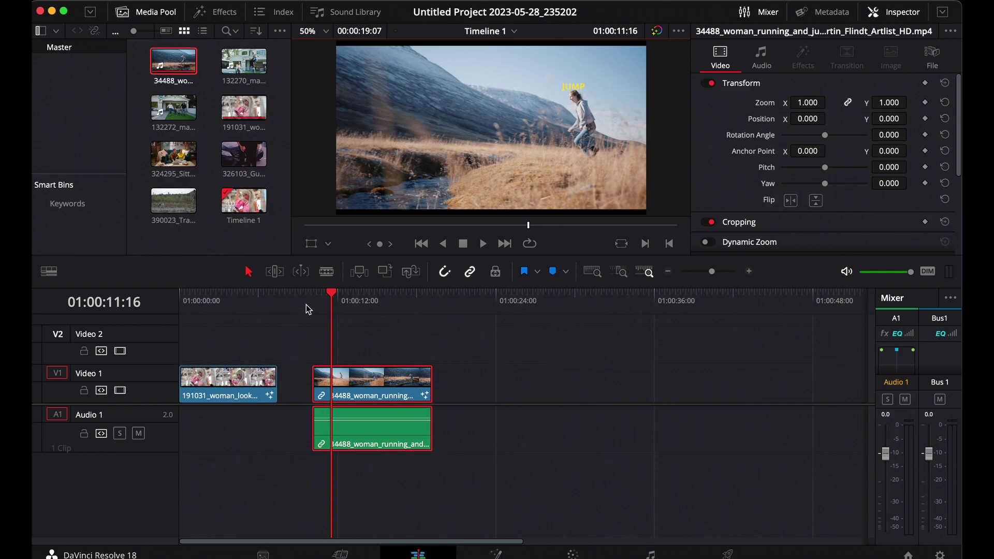
{"action": "left_click_drag", "start_coordinate": [362, 383], "coordinate": [328, 386]}
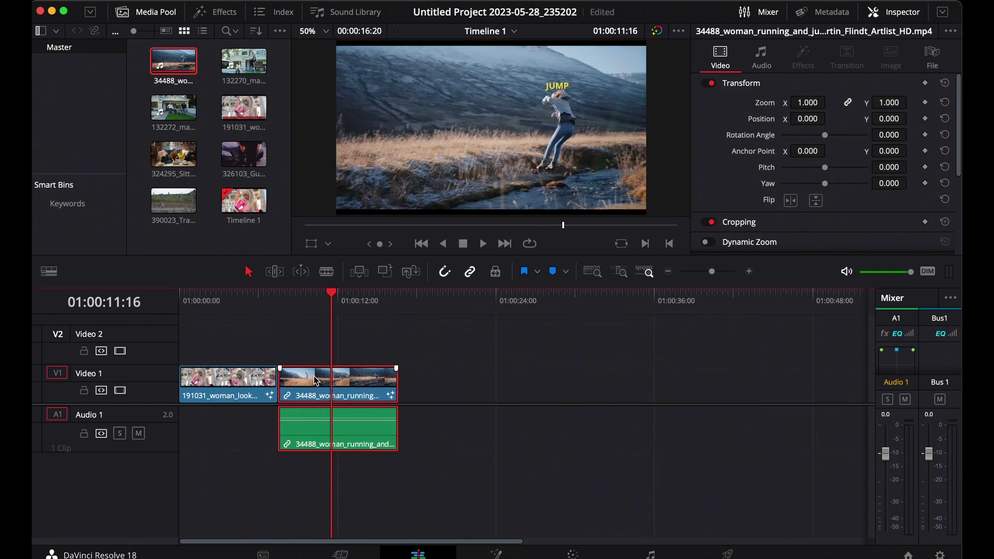
{"action": "left_click", "coordinate": [186, 310]}
{"action": "key", "text": "space"}
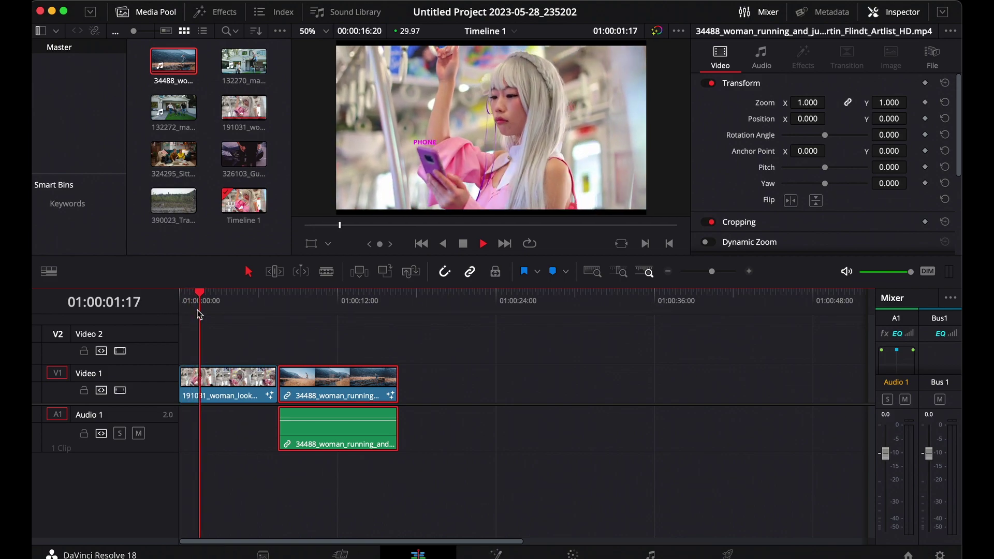